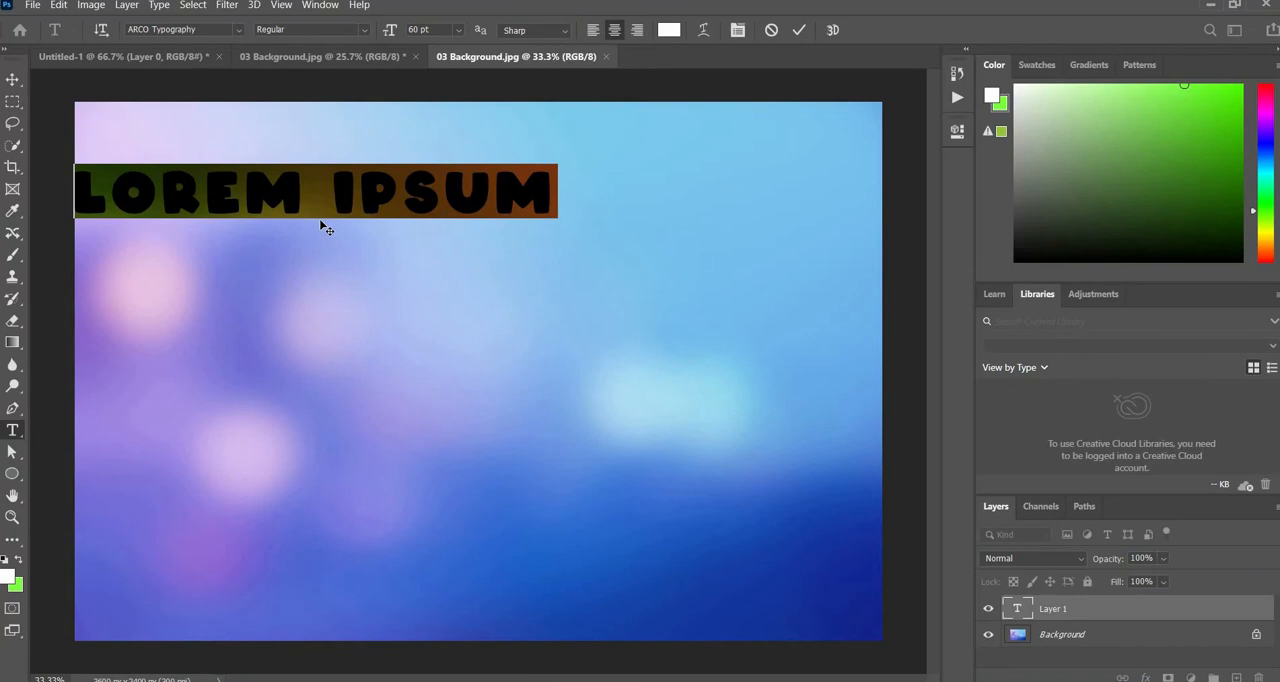
- Enter the text BUBBLE in place of the placeholder text and commit it
text(BUBB)
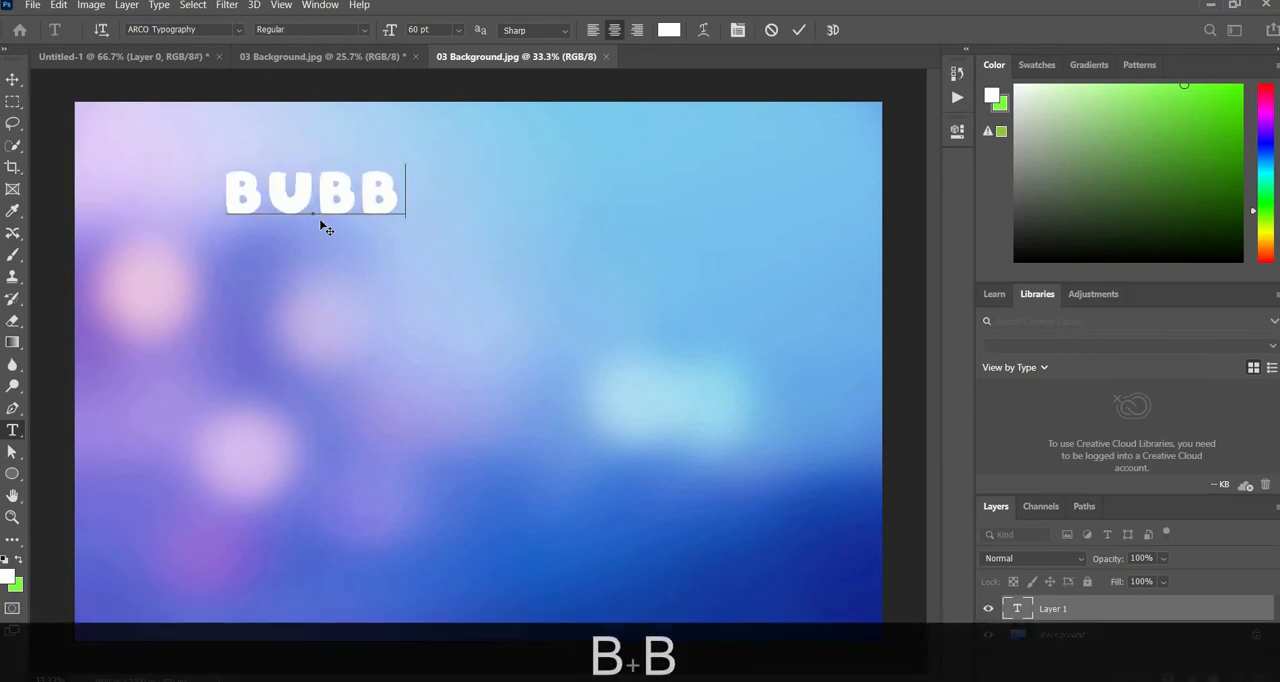
text(LE)
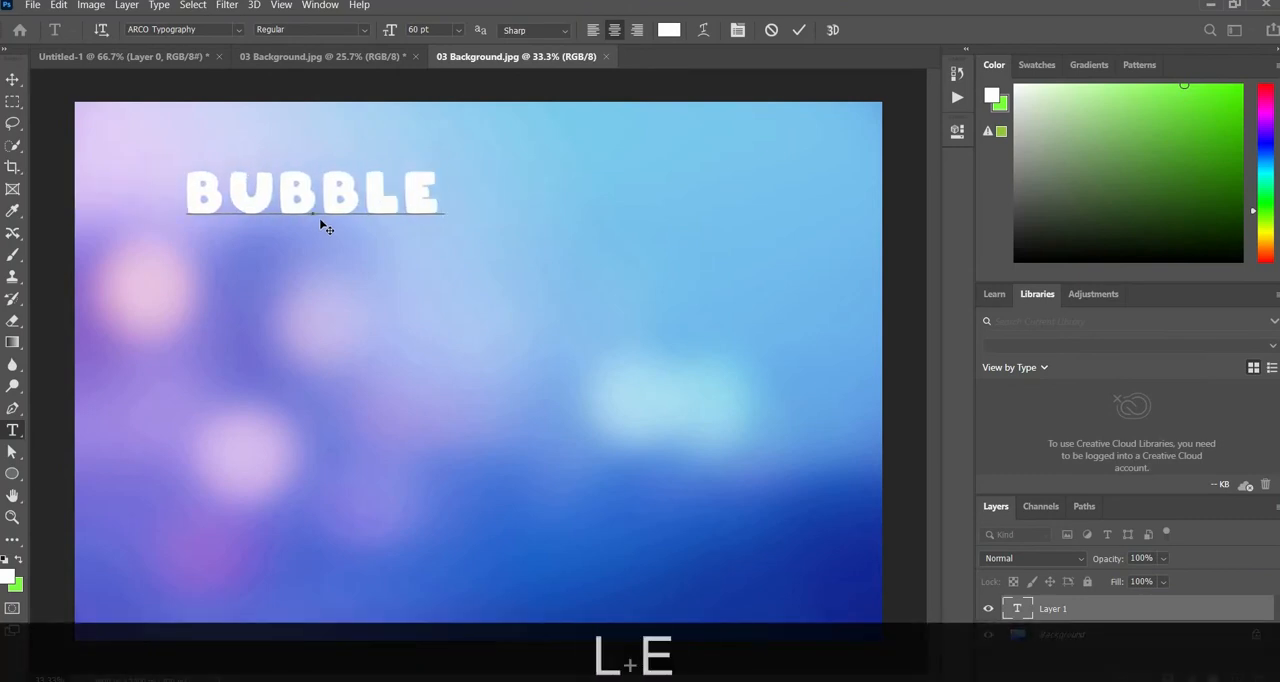
click(13, 79)
- Enlarge the BUBBLE text to about 260% and center it horizontally on the canvas
drag(303, 215, 456, 364)
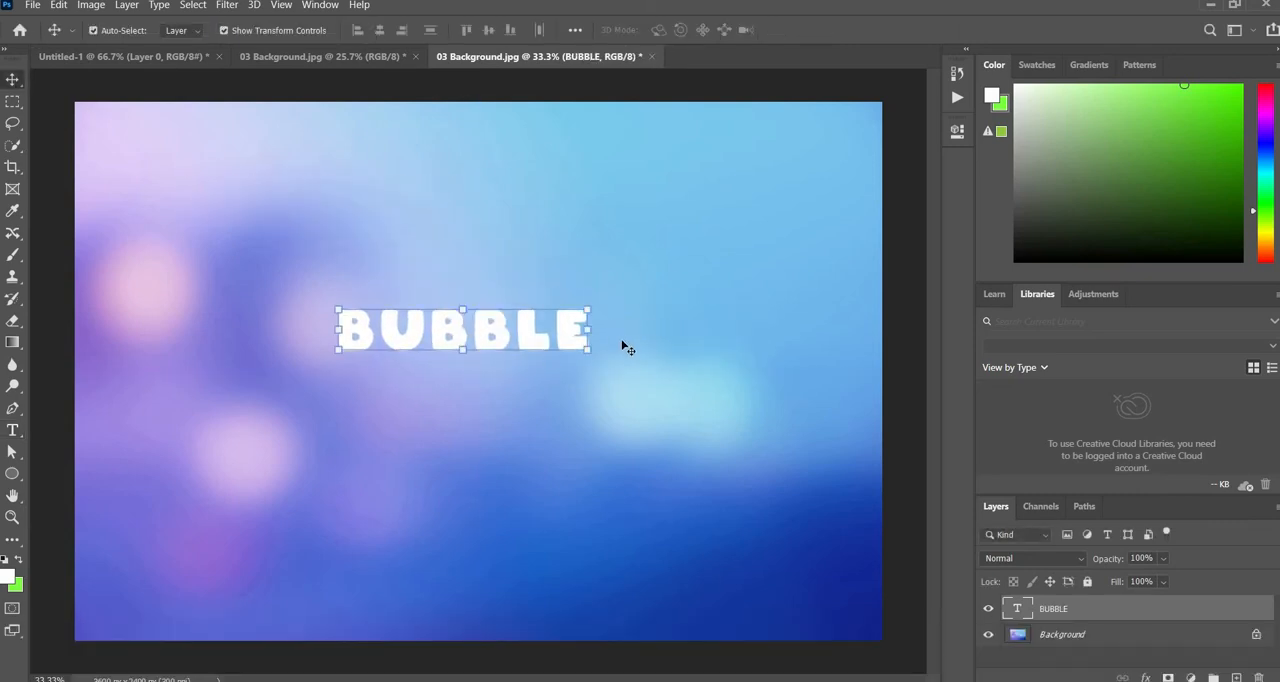
drag(590, 353, 783, 463)
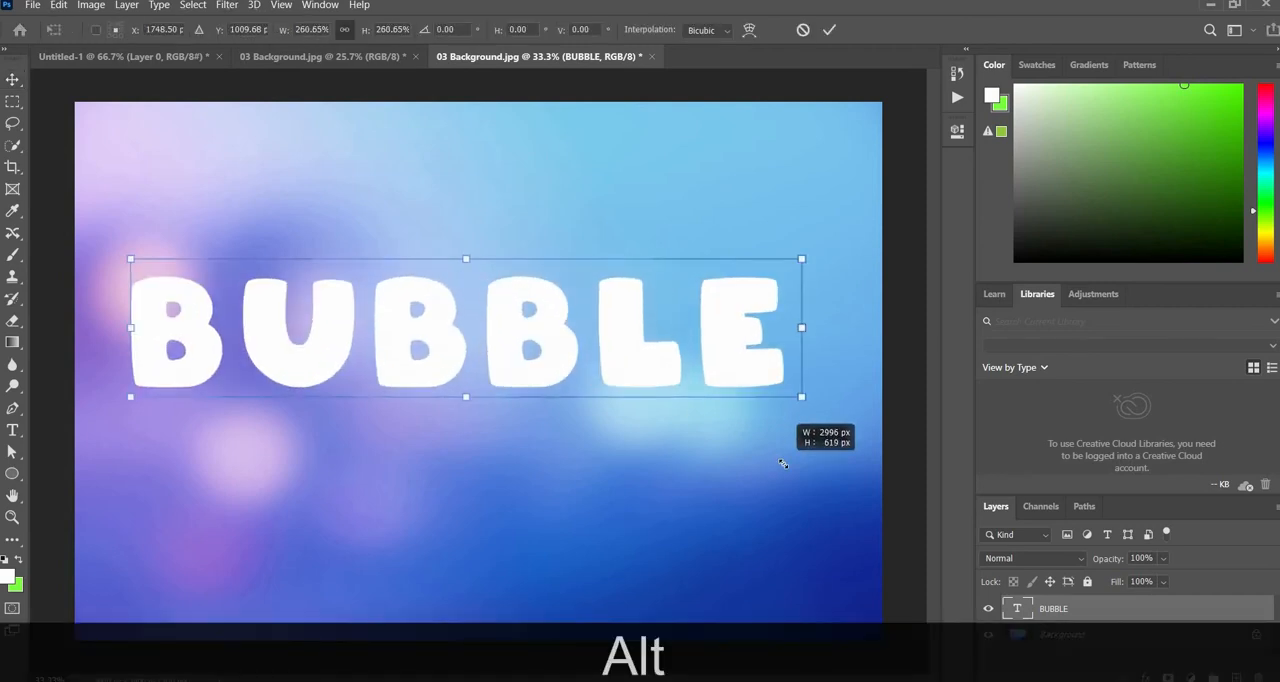
mouse_move(672, 397)
mouse_down()
mouse_move(651, 380)
mouse_move(664, 384)
mouse_up()
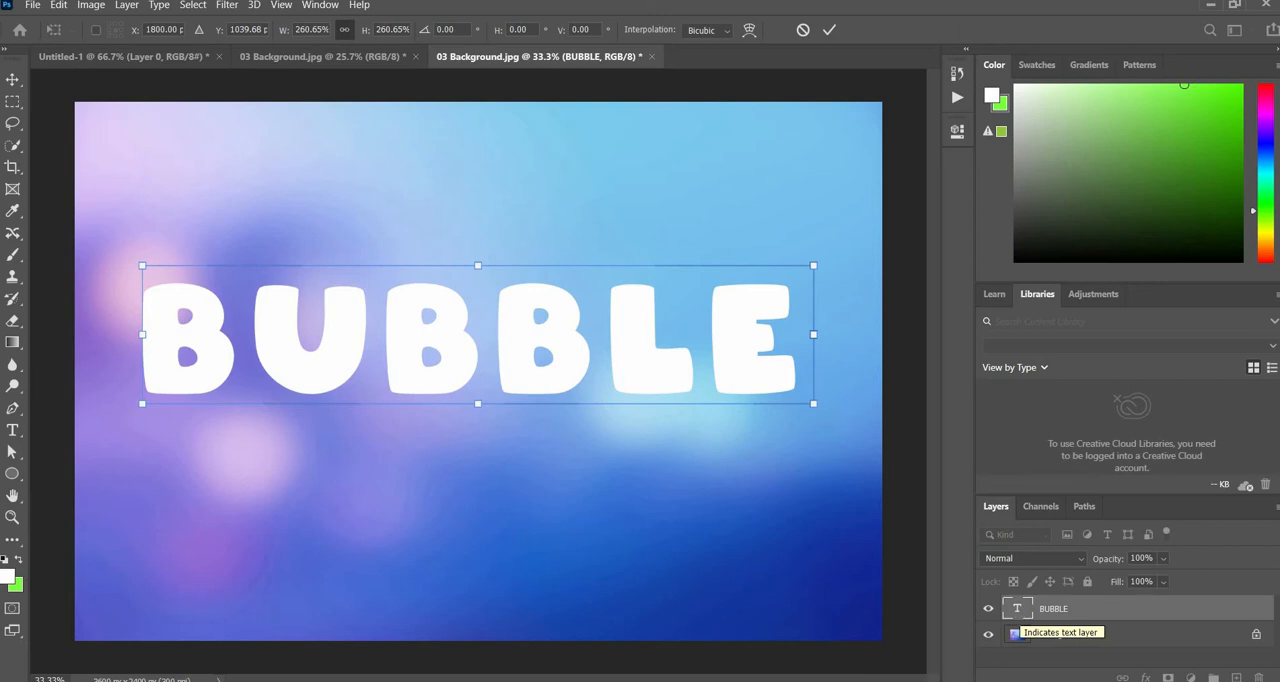
- Draw a circle about 480 px wide above the first letter, near the image's upper-left corner, and fill it with white
click(12, 473)
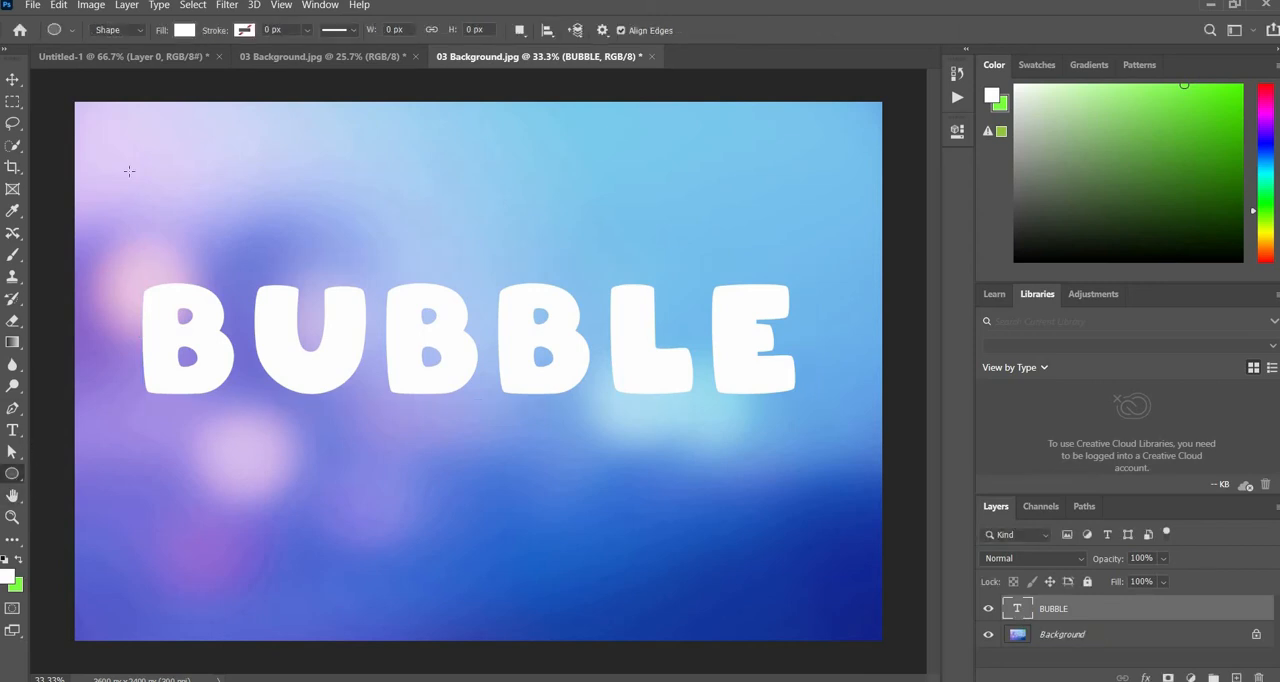
drag(110, 150, 230, 230)
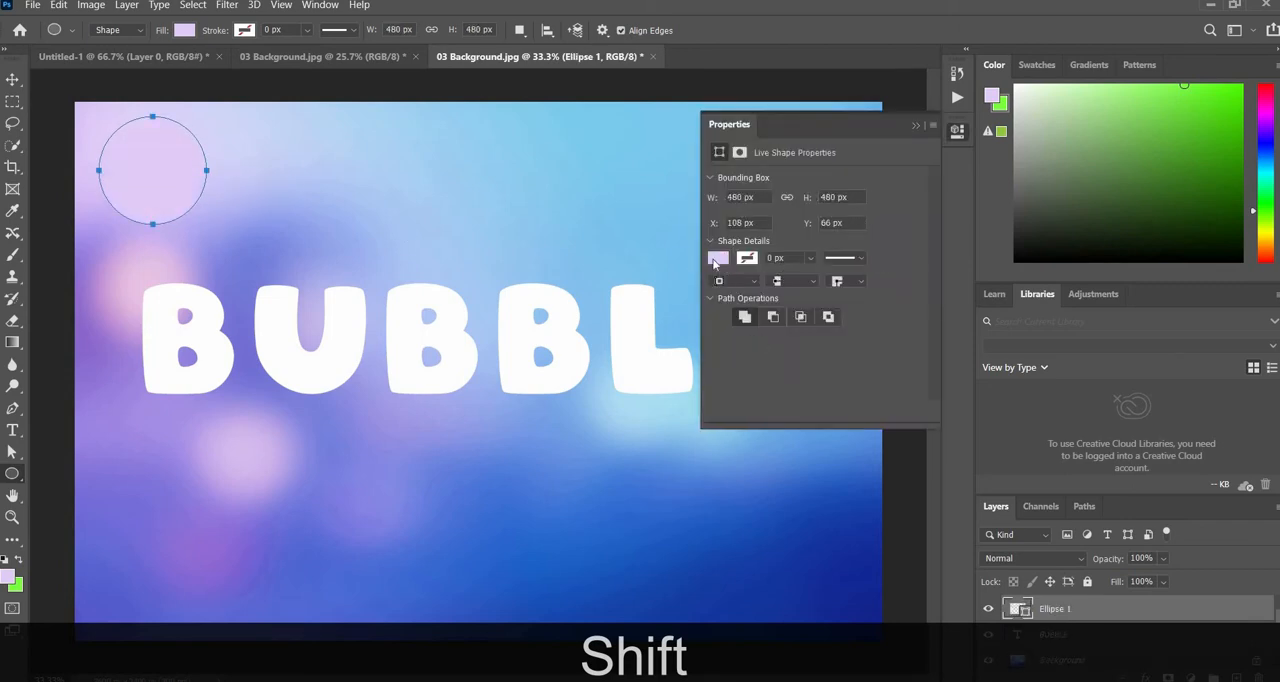
click(717, 259)
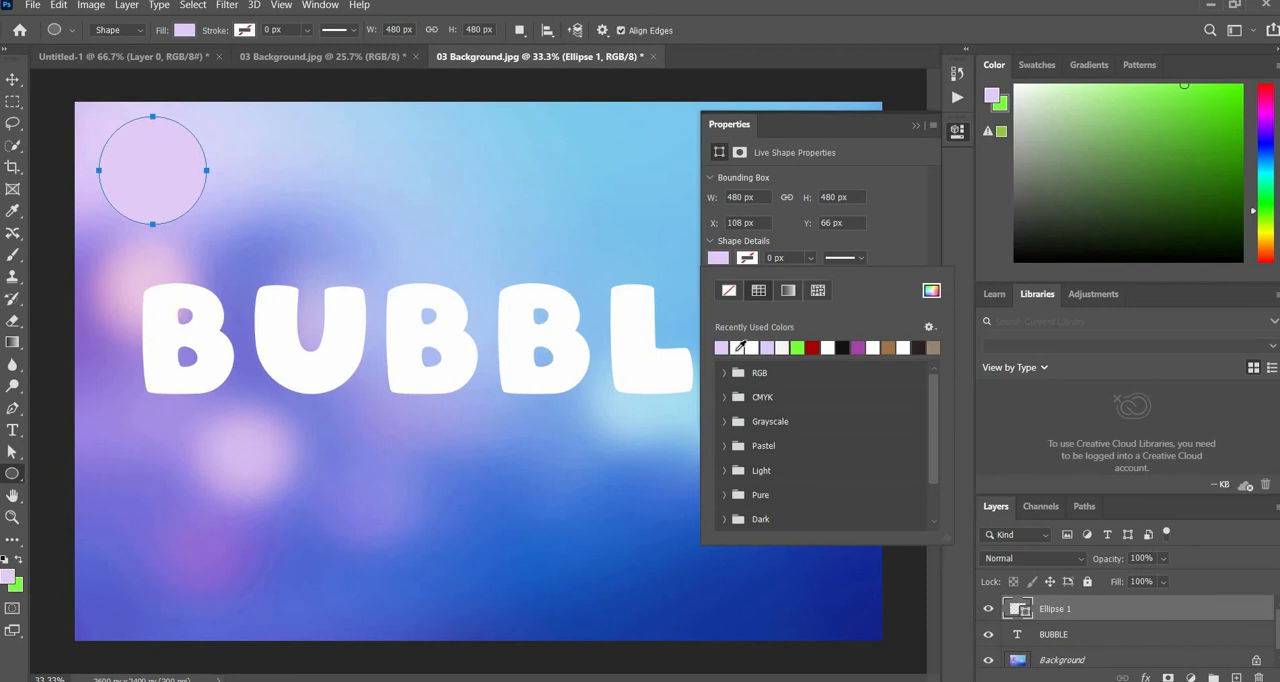
click(739, 347)
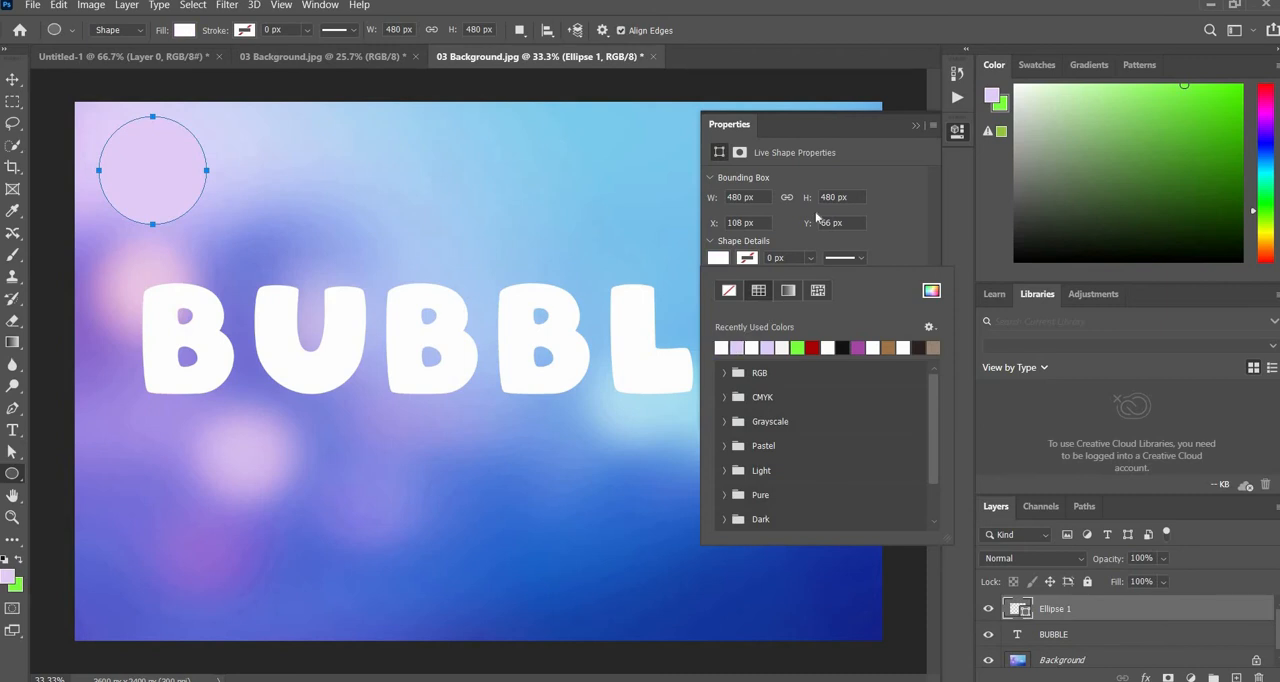
click(914, 127)
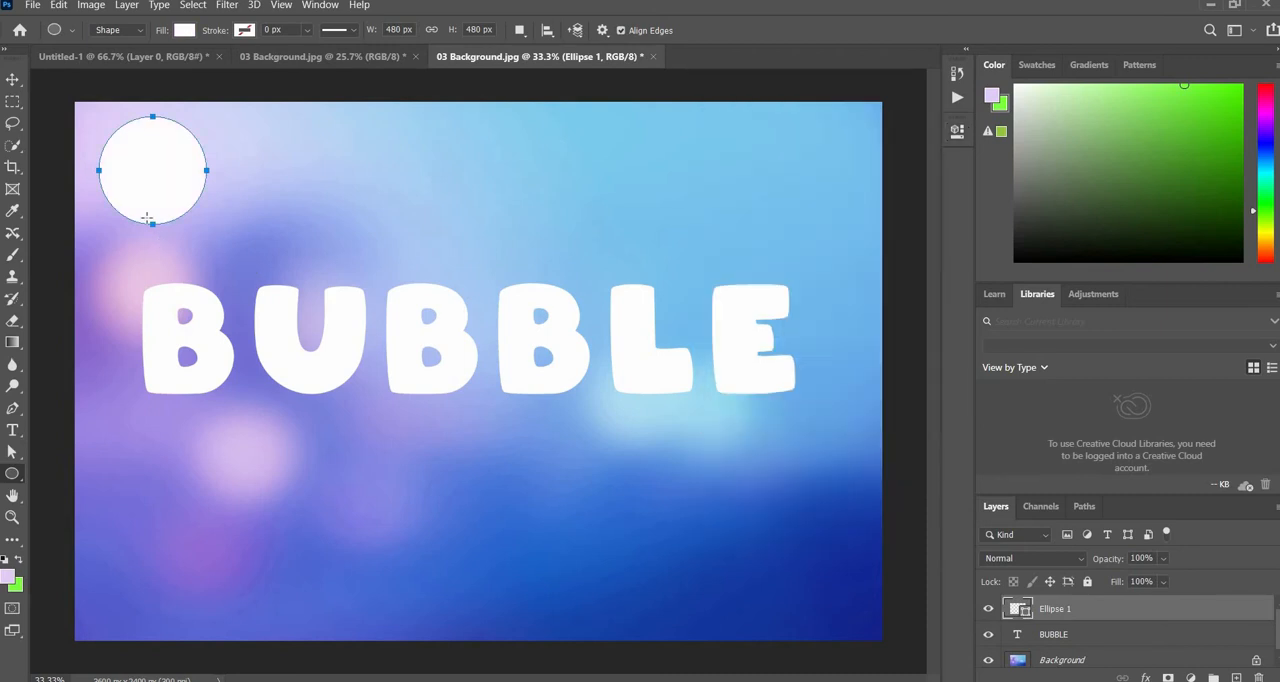
- Move the white circle so it extends partly beyond the upper-left corner of the canvas, and deselect it
click(13, 79)
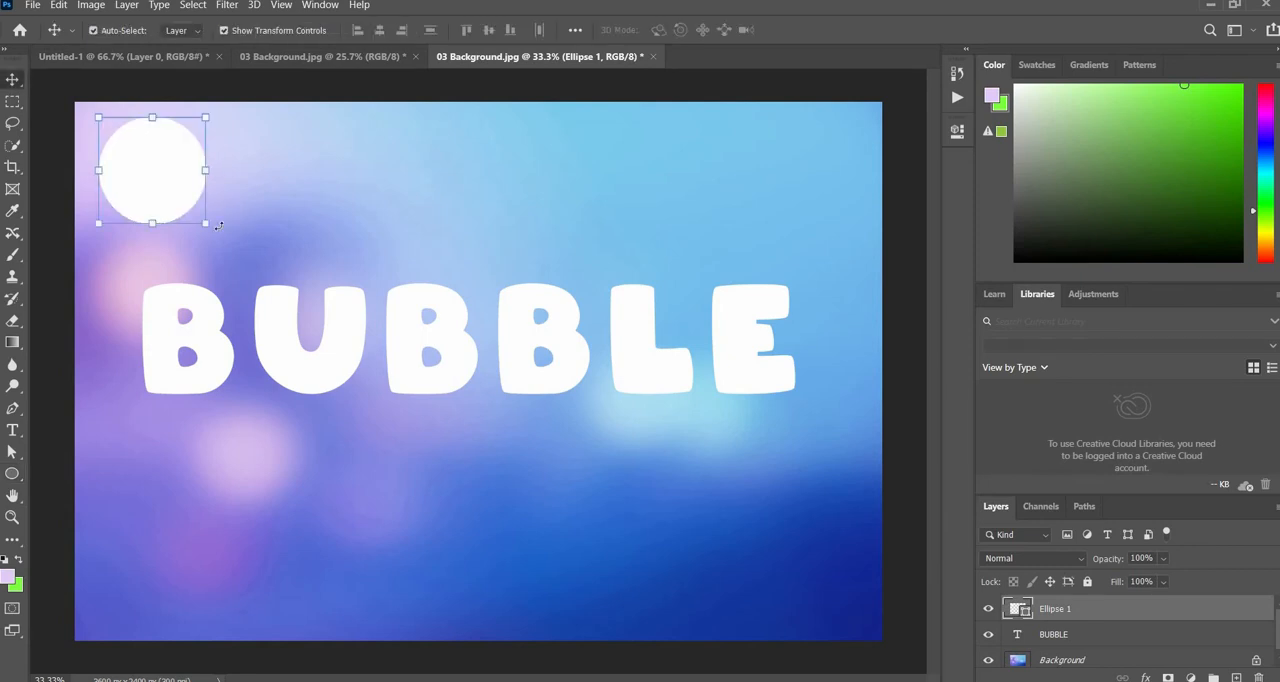
drag(185, 183, 147, 147)
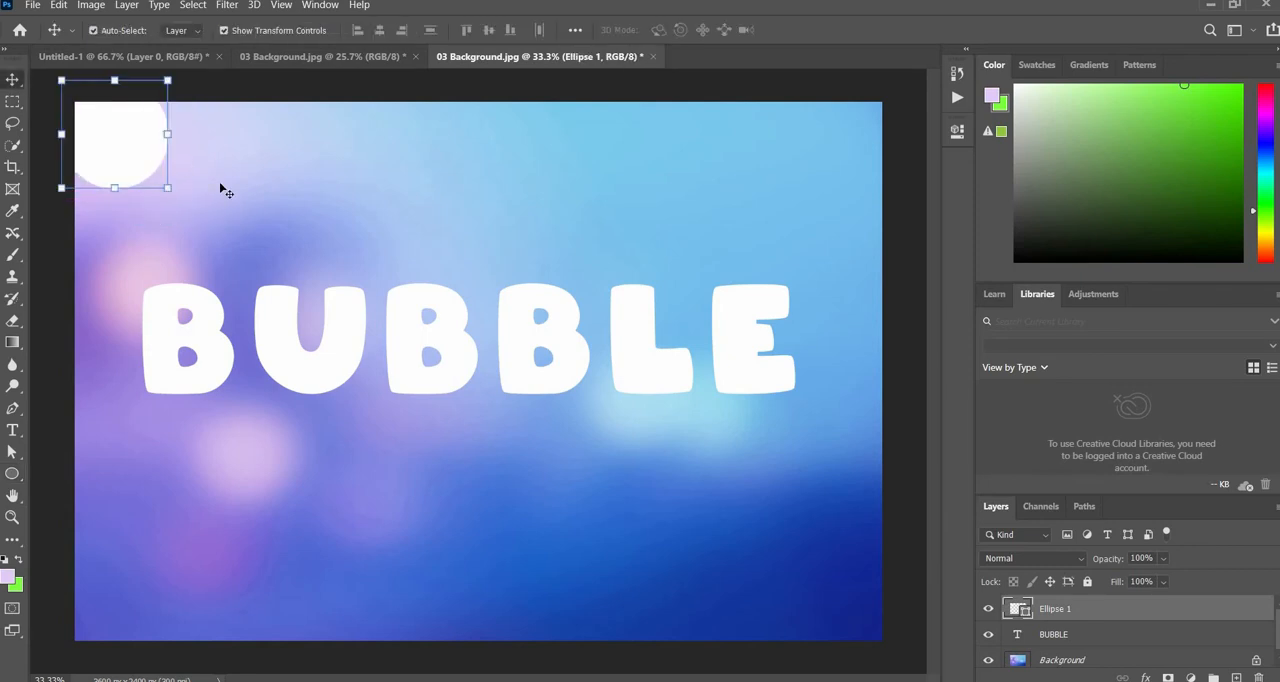
click(299, 239)
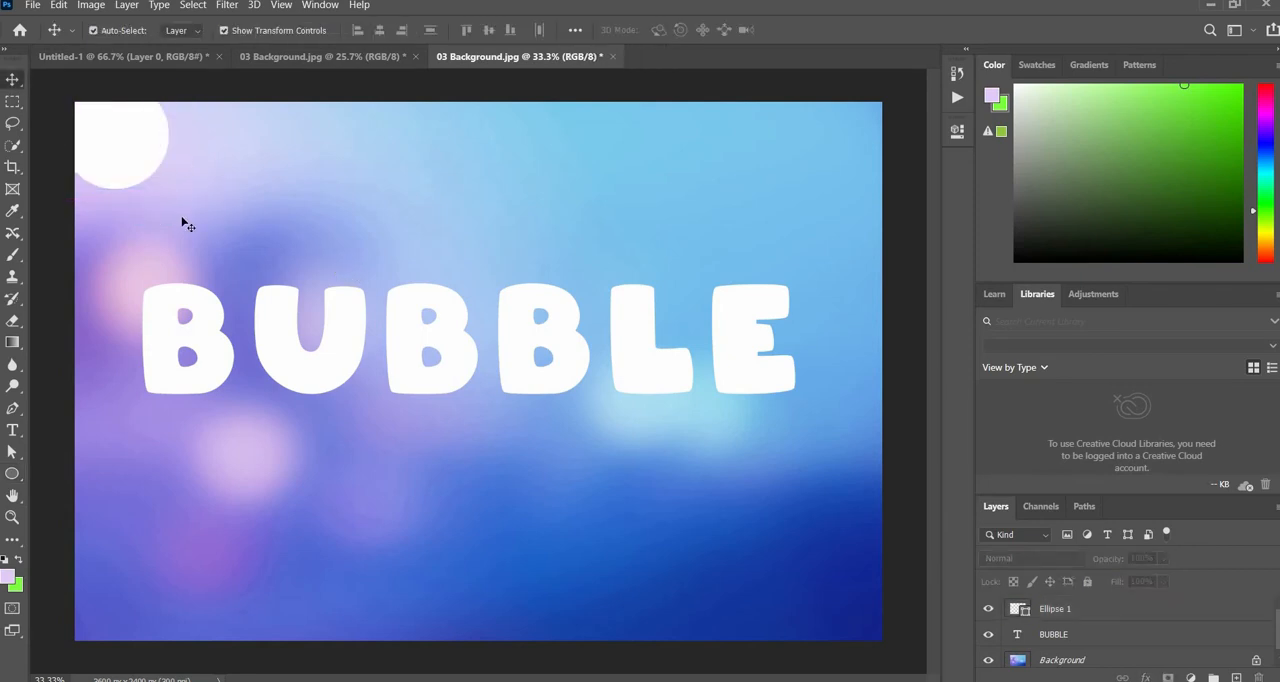
- Duplicate the Ellipse 1 layer and place a much smaller copy of the circle above the letter L
click(1020, 612)
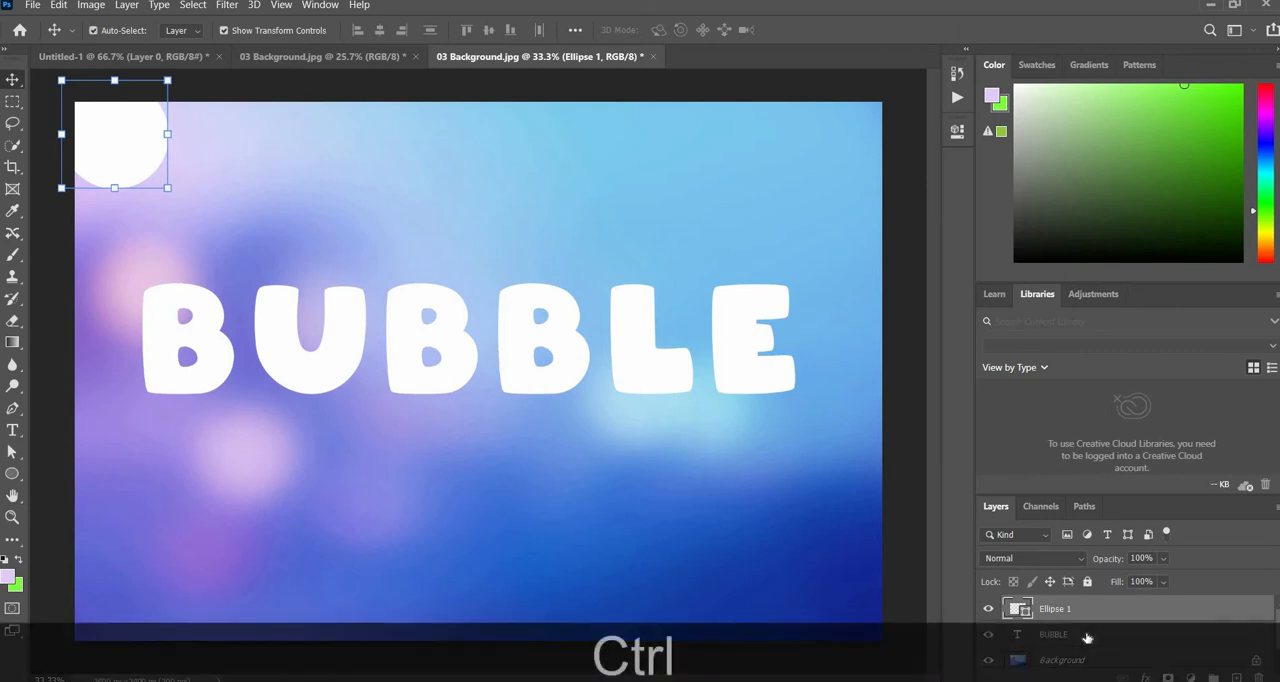
key(ctrl+j)
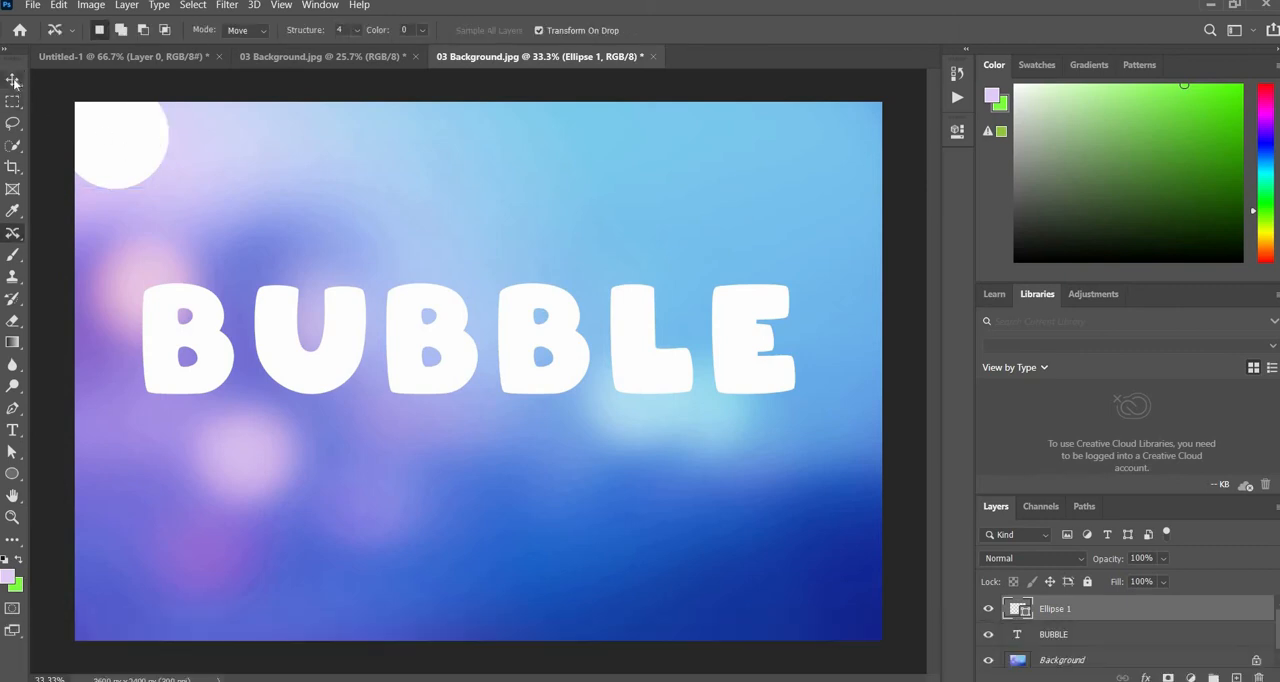
key(v)
drag(118, 160, 730, 221)
key(Return)
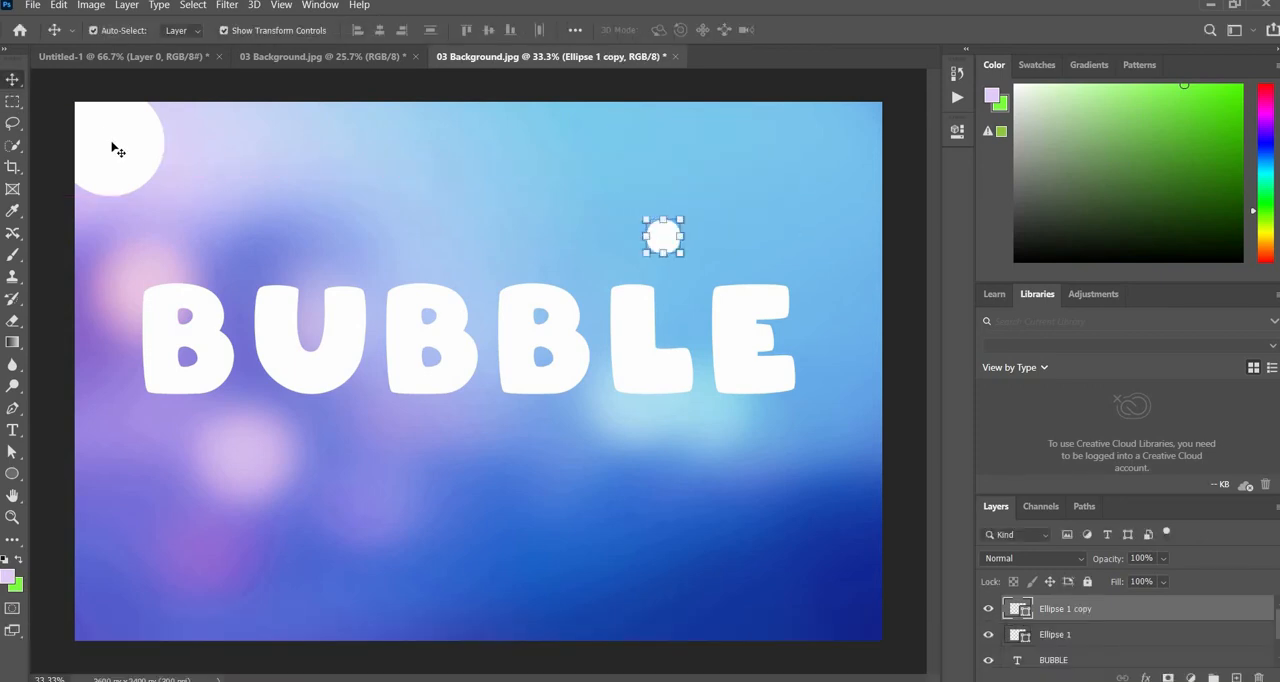
- Shift the large corner circle slightly down and enlarge the small circle above the letter L a little
drag(108, 135, 114, 150)
click(288, 167)
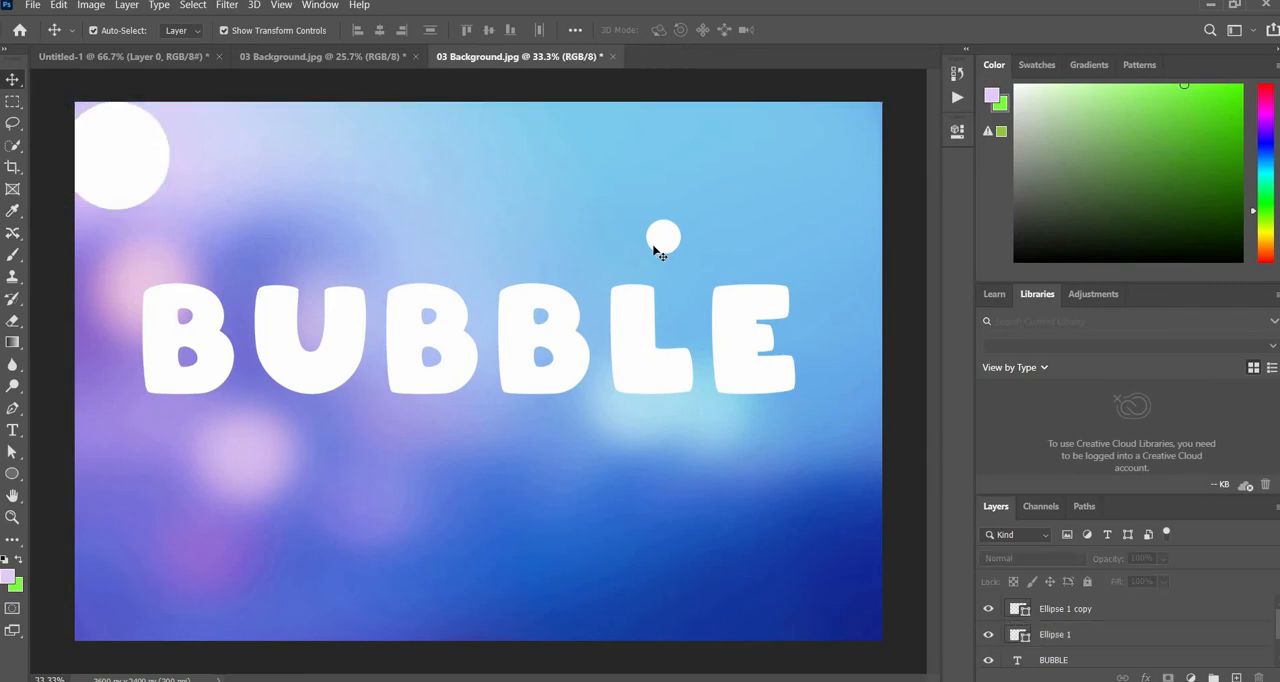
click(660, 245)
drag(681, 256, 686, 260)
- Duplicate the large corner circle and place a copy scaled to about 45% near the lower-left corner of the image
click(129, 163)
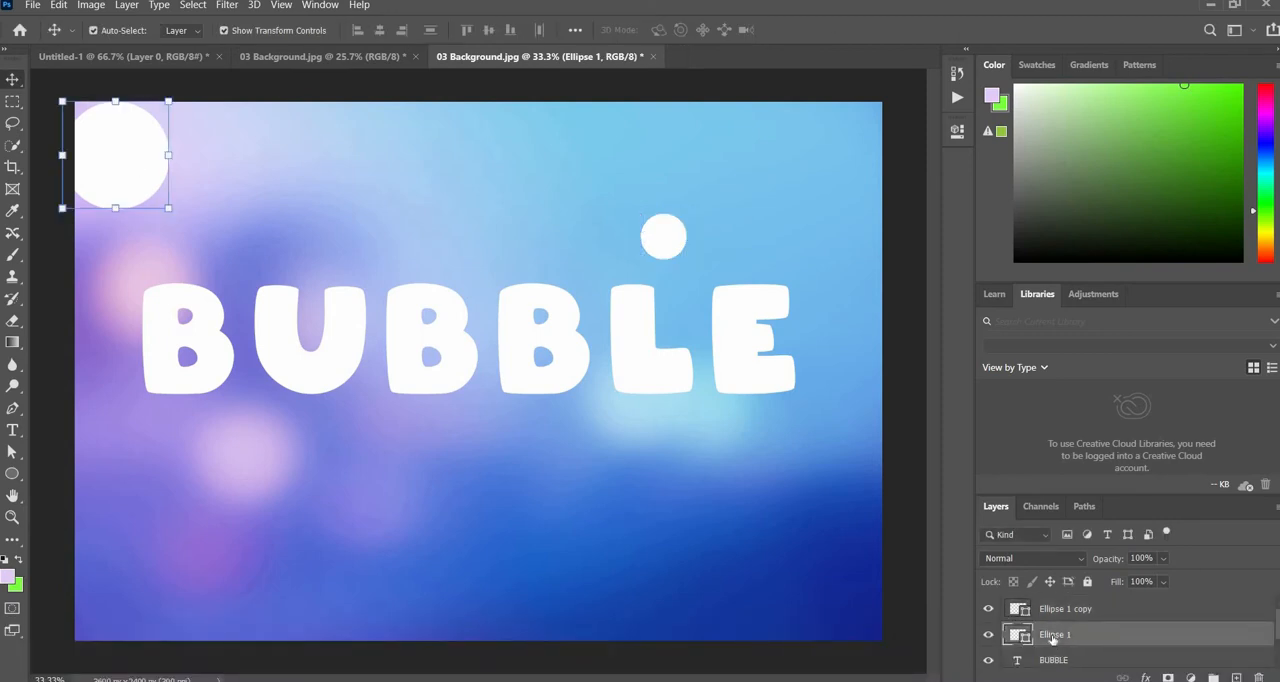
key(ctrl+j)
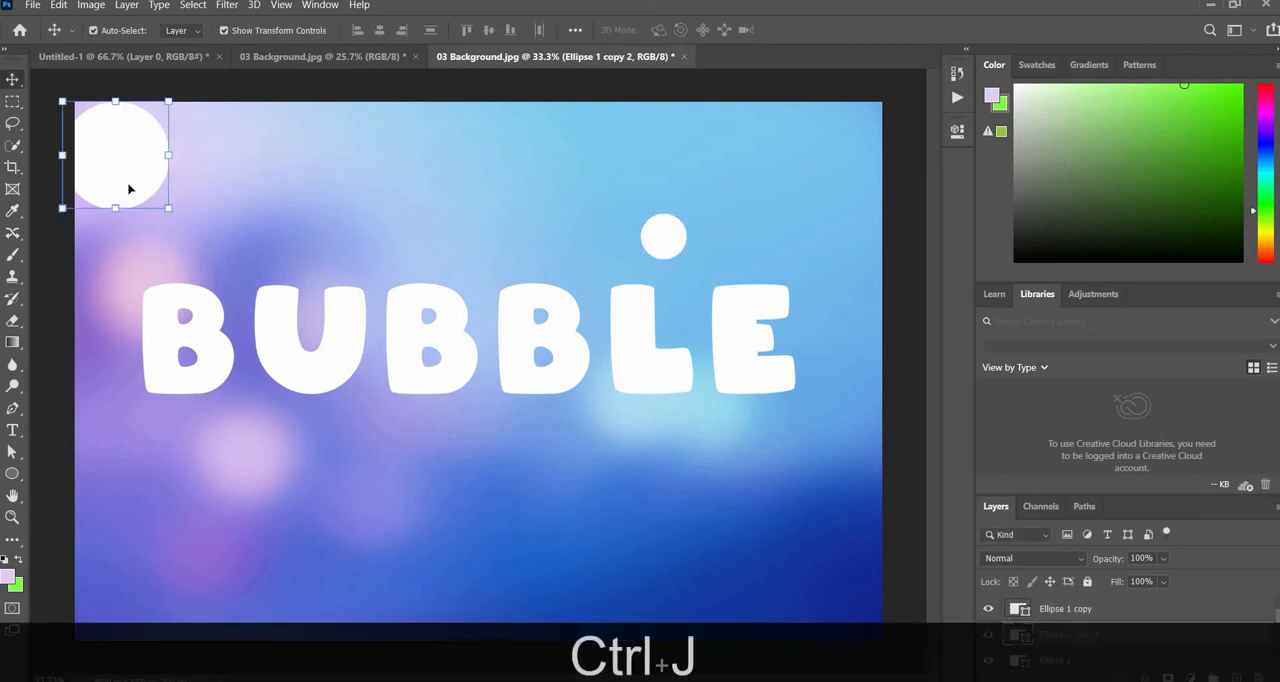
drag(129, 189, 850, 607)
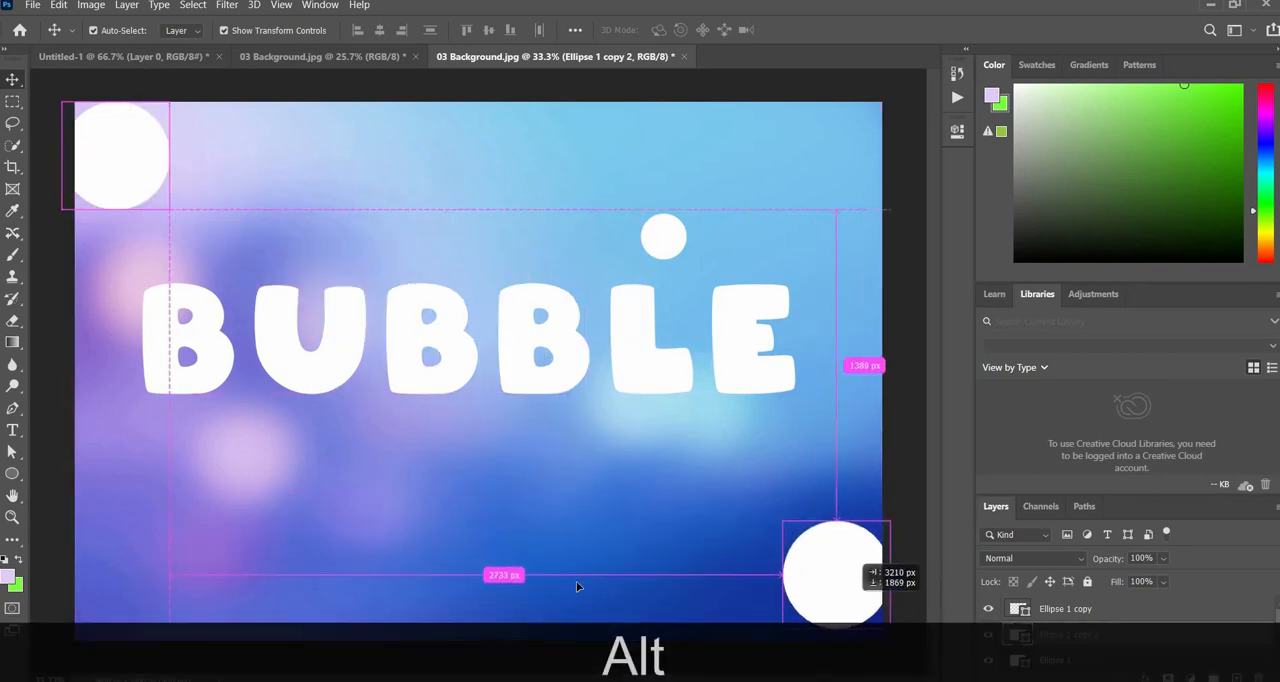
drag(577, 587, 246, 598)
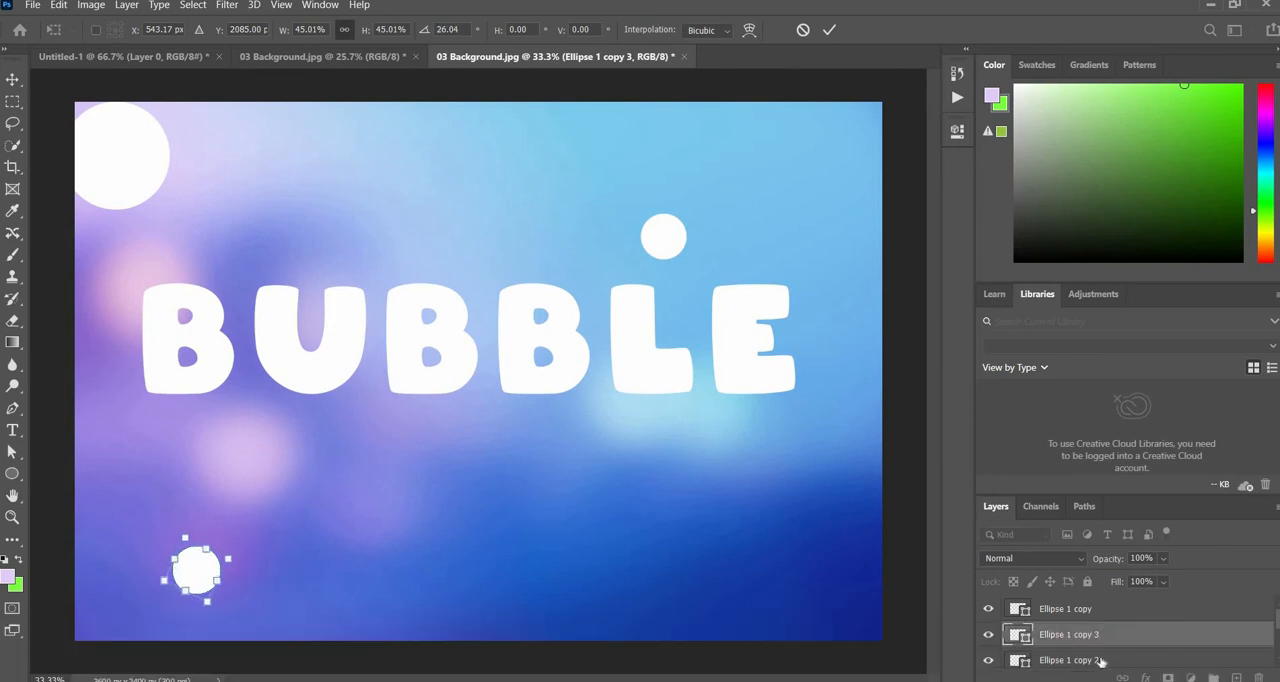
- Duplicate the original large circle on the Ellipse 1 layer once more
scroll(1095, 660, down, 1)
click(1068, 661)
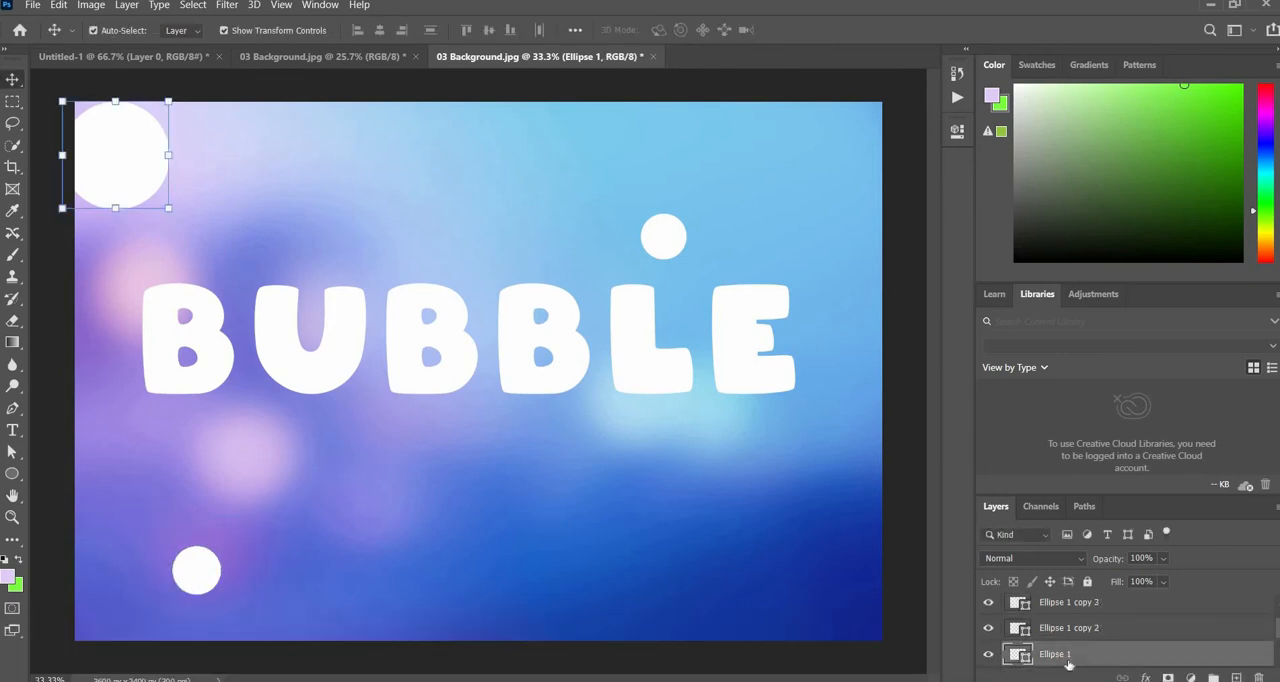
key(ctrl)
key(ctrl+j)
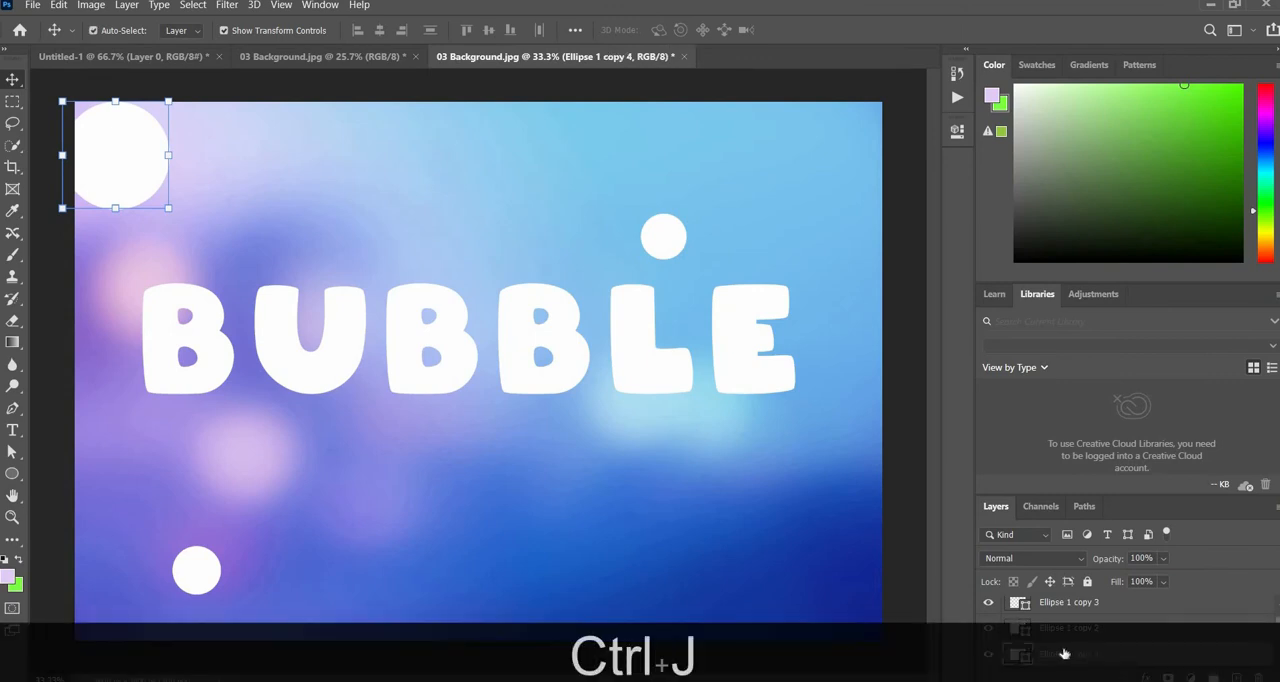
- Place the Ellipse 1 copy 2 circle at about 142% just above the lower-left circle, and nudge that lower-left circle slightly up
drag(433, 342, 243, 524)
click(12, 80)
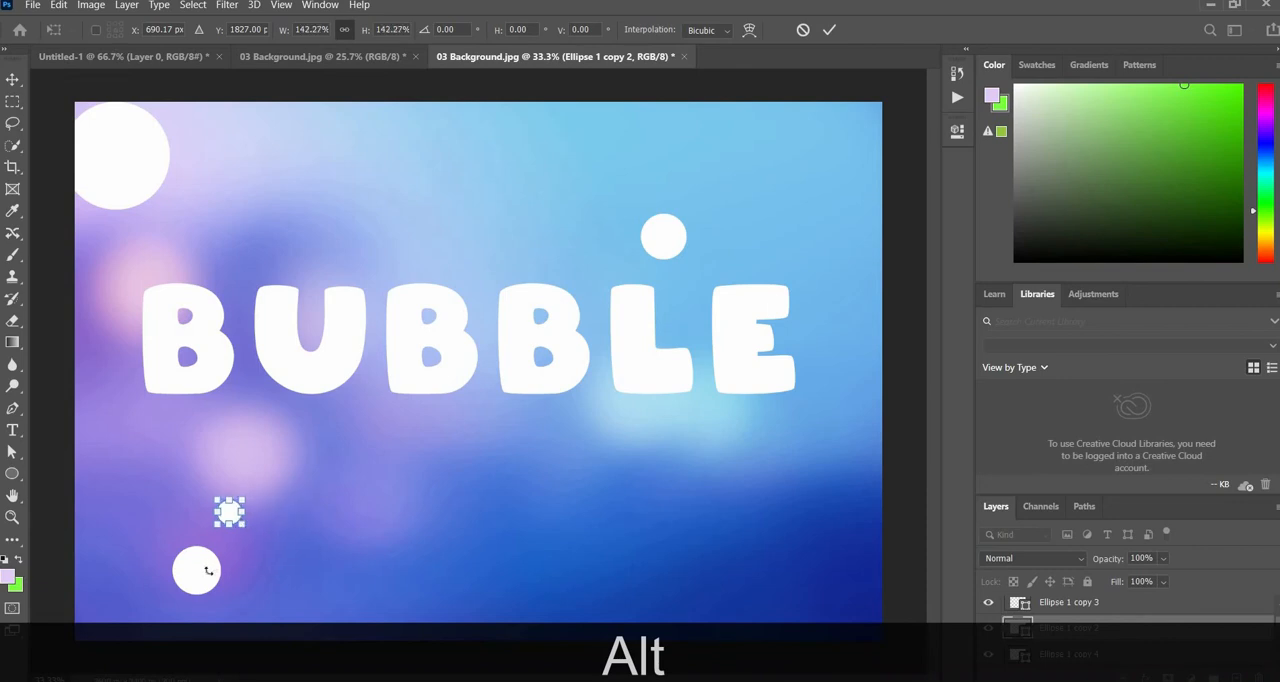
drag(208, 569, 200, 565)
click(14, 83)
click(317, 571)
click(297, 602)
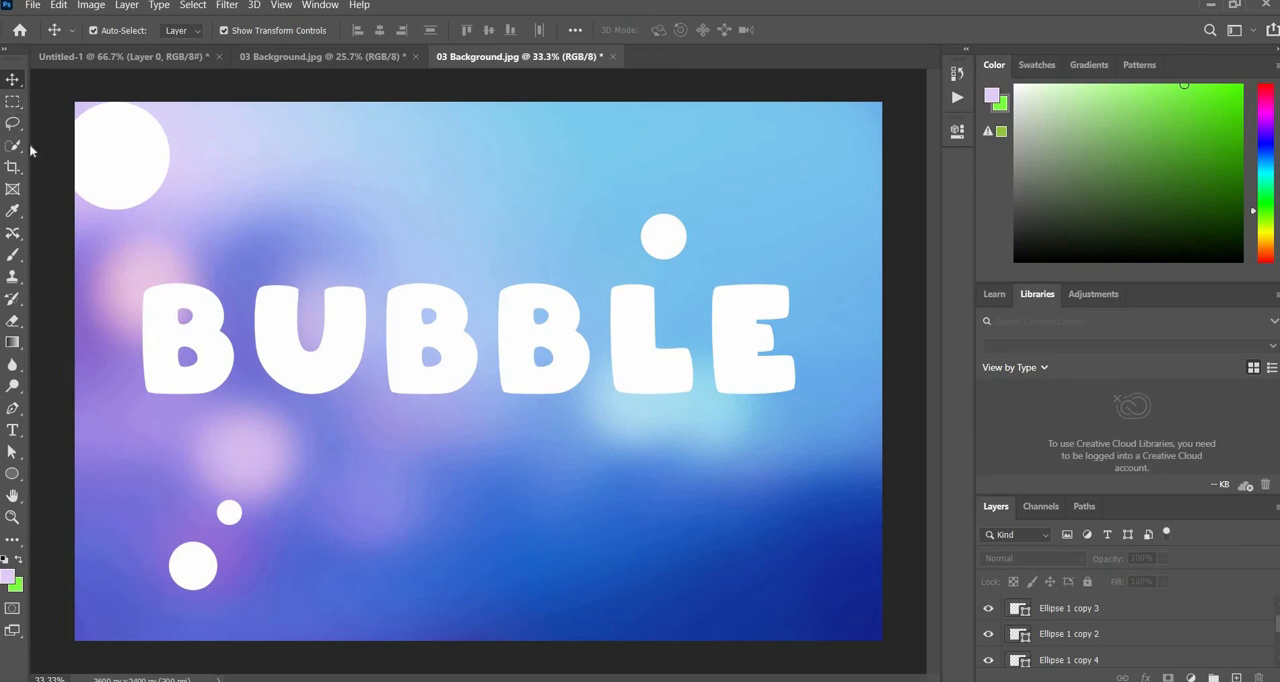
- Duplicate the lower-left circle and place the copy near the image's lower-right corner, enlarged to about 186%
click(118, 185)
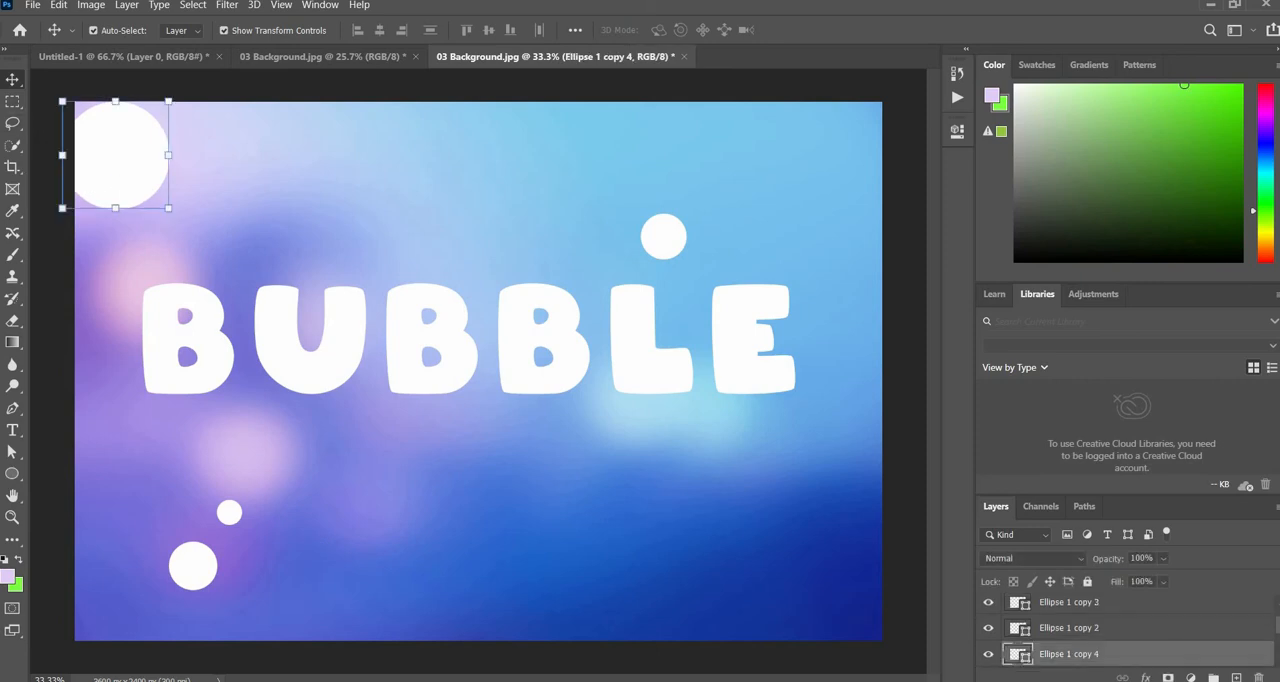
click(1081, 605)
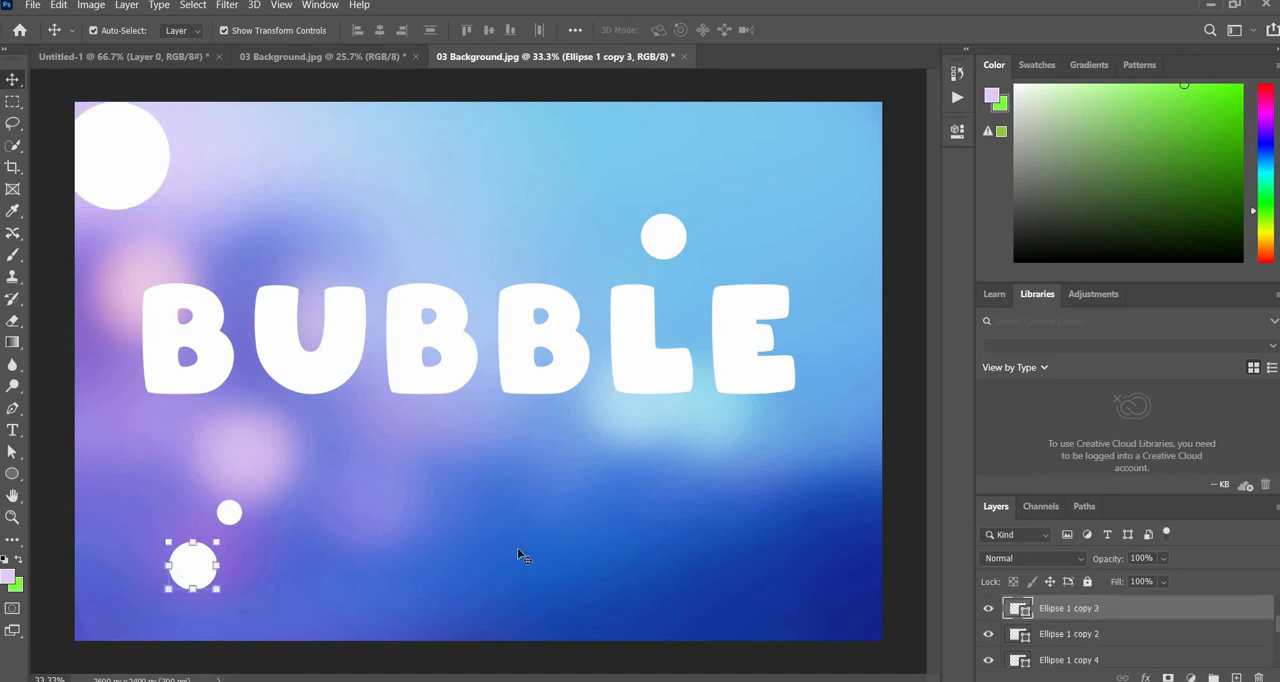
key(ctrl+j)
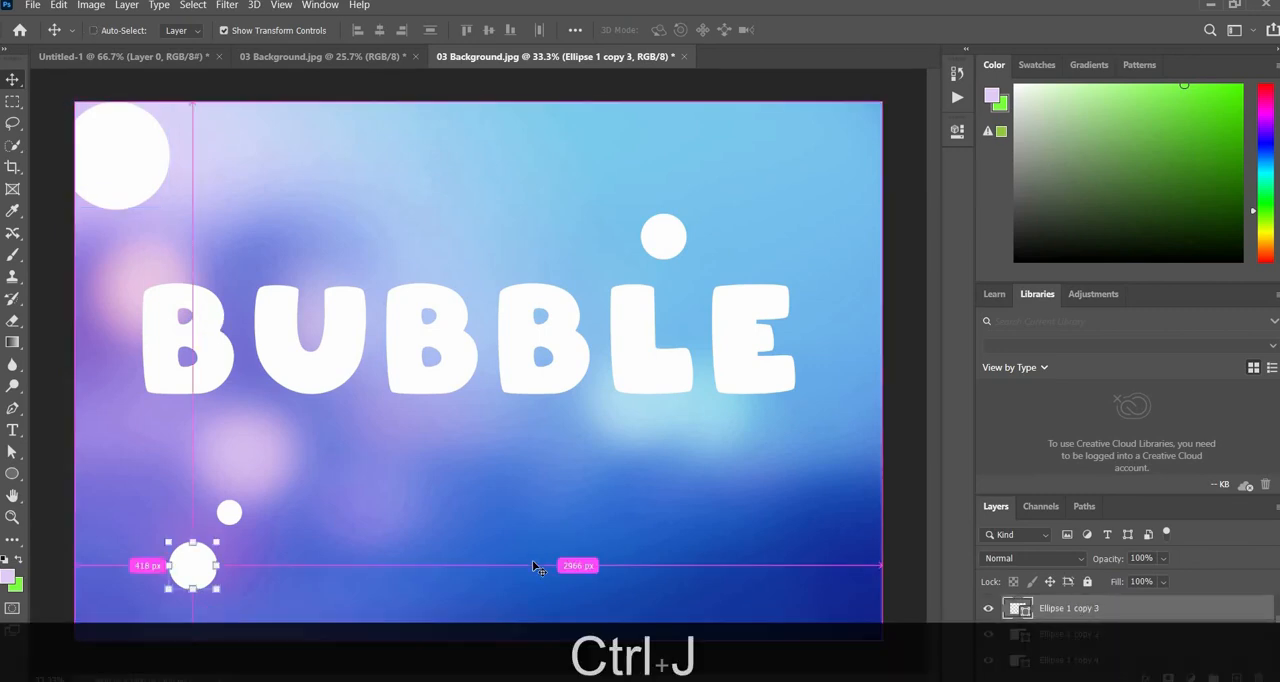
drag(192, 573, 694, 531)
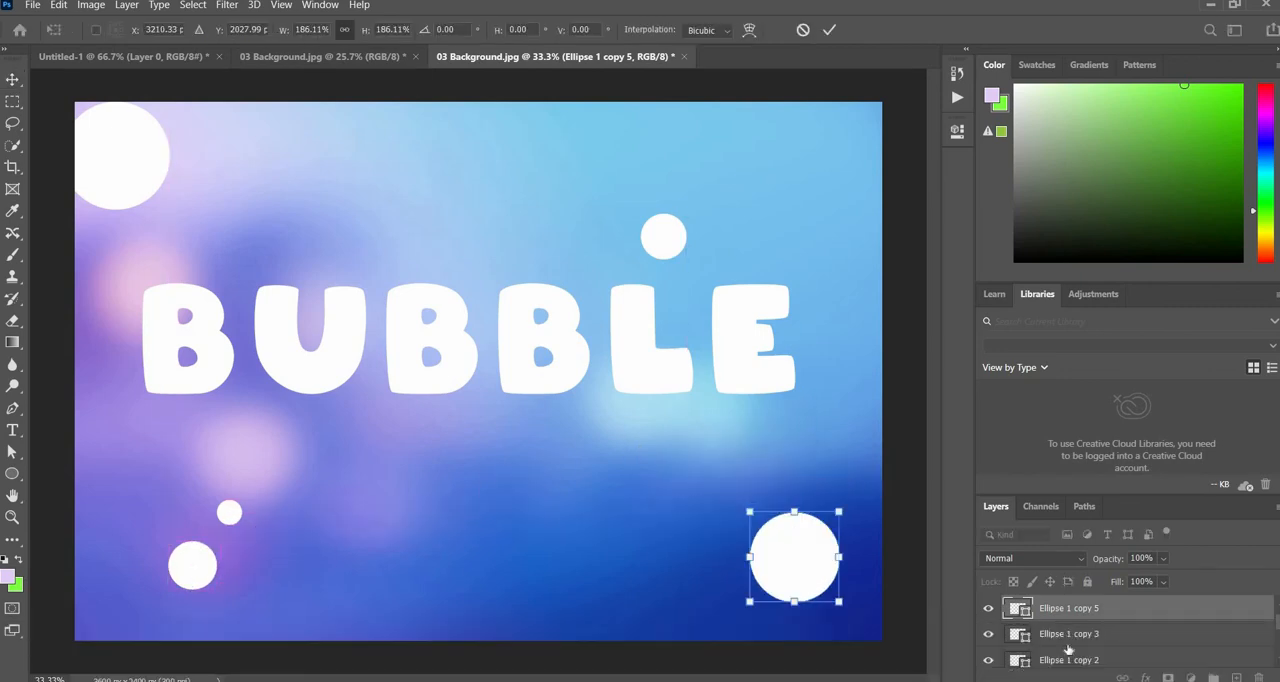
- Copy the lower-left circle to the area above the text between U and B, and enlarge it to about 176%
click(1068, 637)
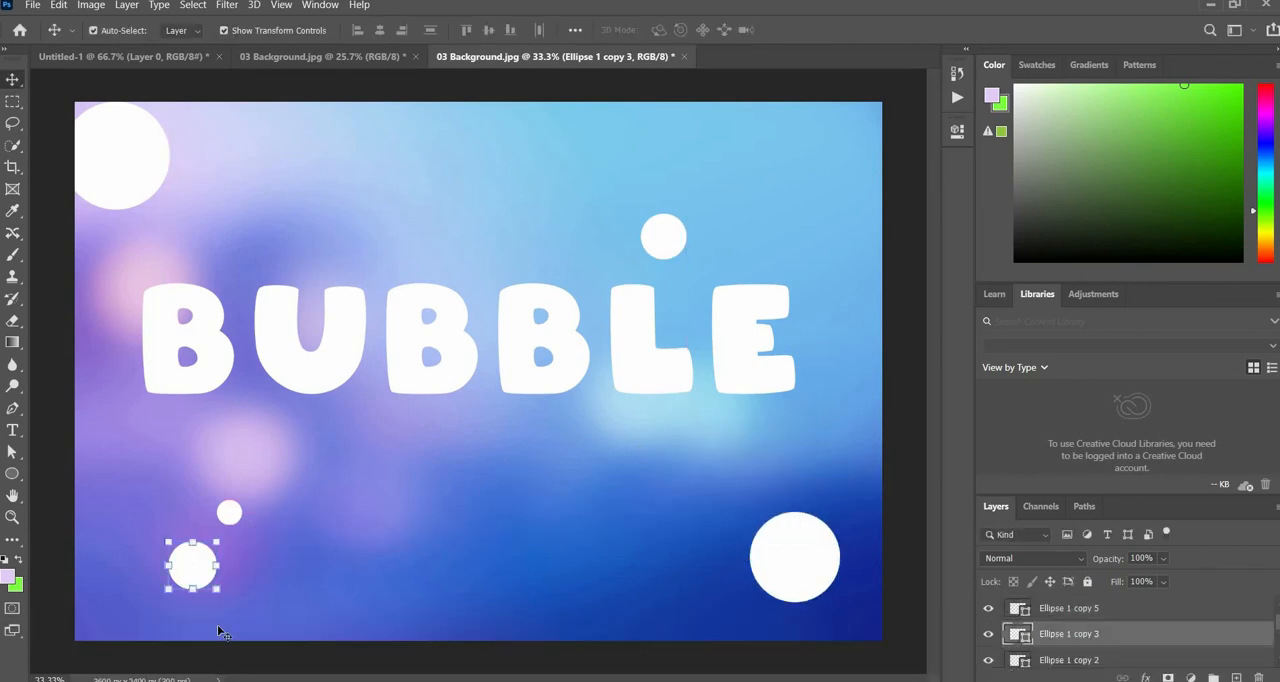
drag(206, 577, 445, 256)
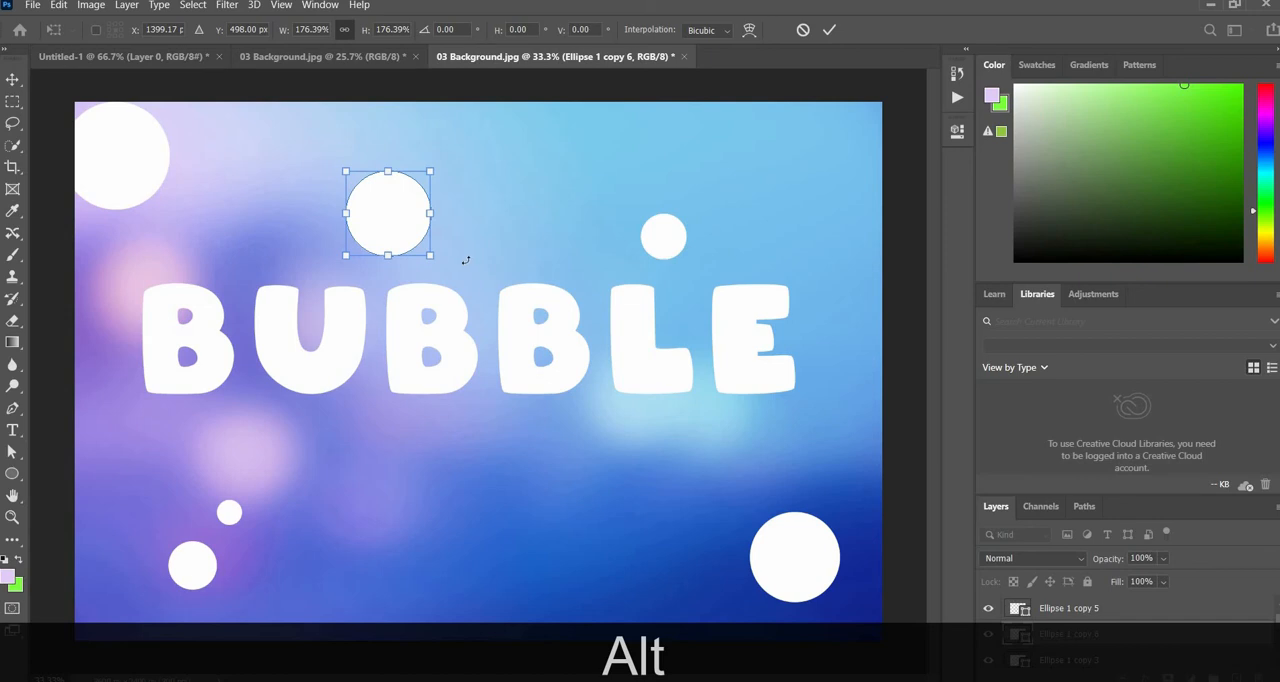
key(Return)
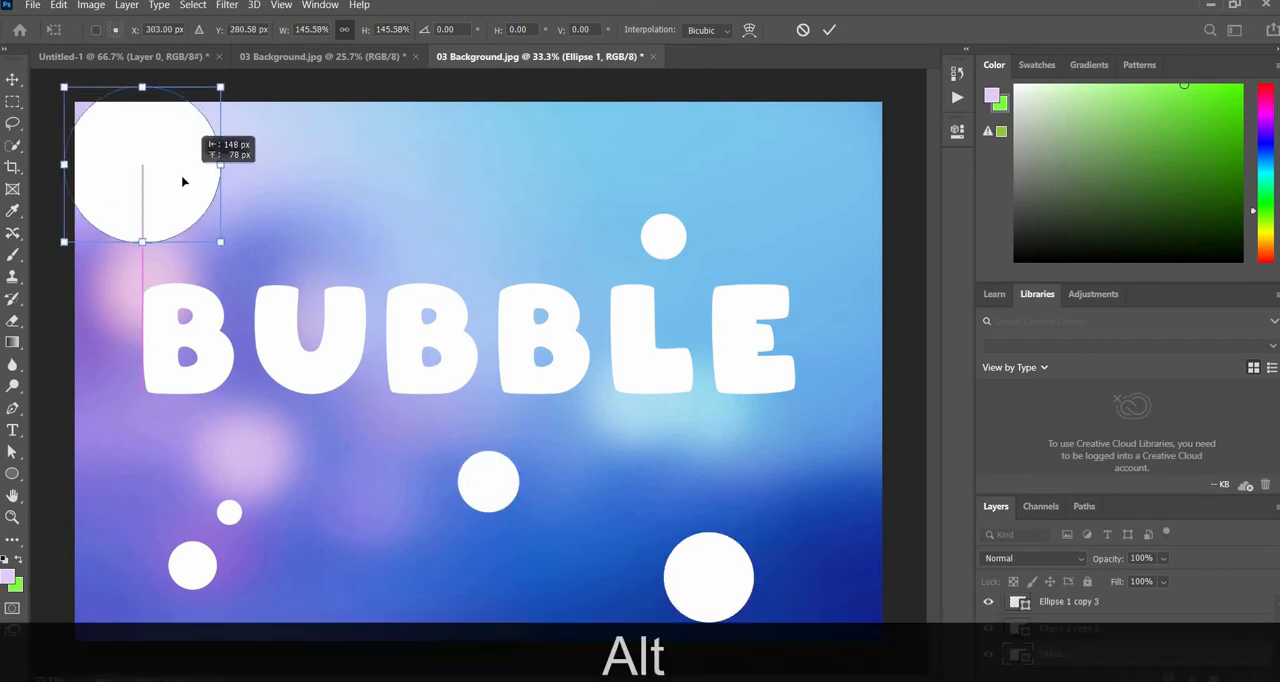
- Enlarge the circle in the upper-left corner to about 146% and rearrange the two newest circles below the text
mouse_move(180, 180)
mouse_down()
mouse_move(177, 160)
mouse_move(189, 190)
mouse_up()
click(13, 80)
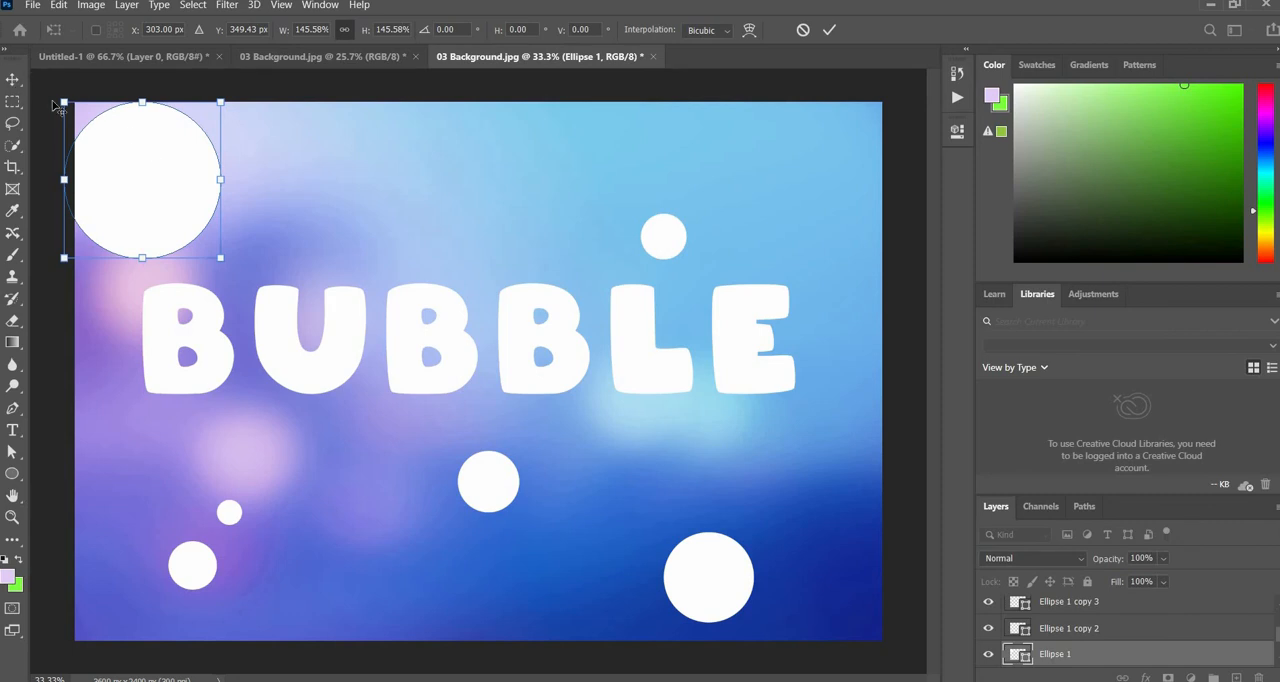
click(366, 216)
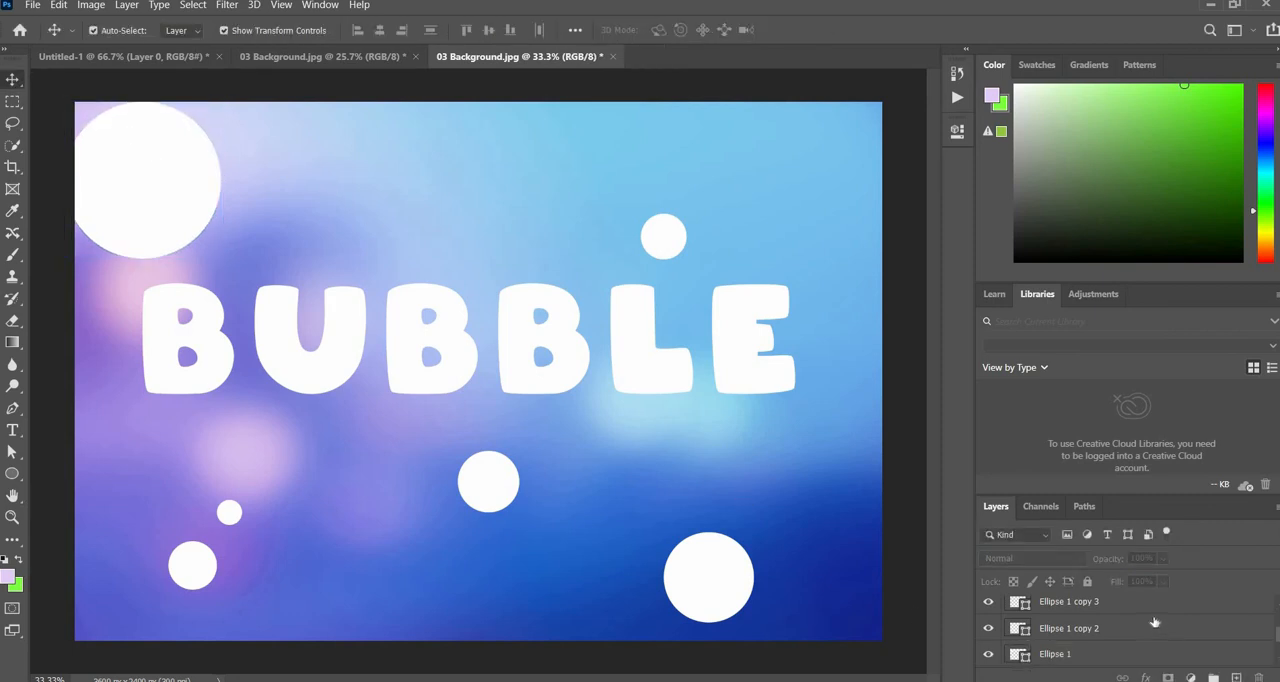
scroll(1095, 622, up, 3)
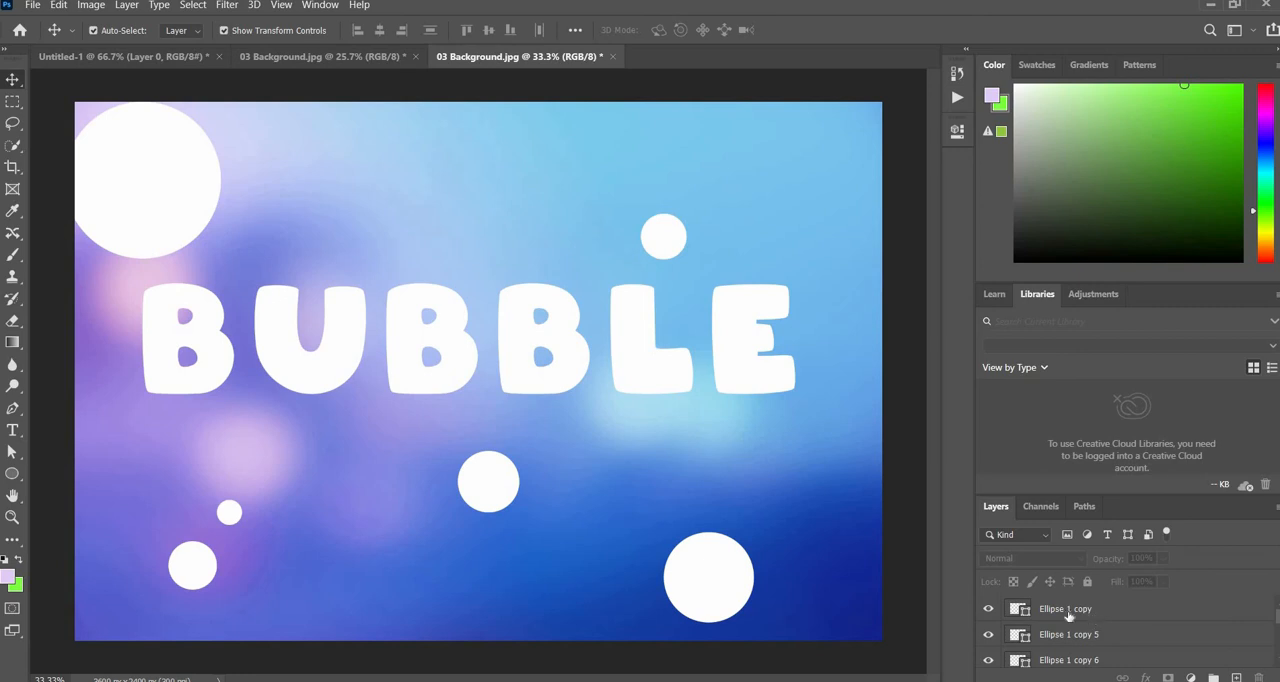
- Merge all the ellipse layers and the BUBBLE text layer into a single layer above the background
click(1066, 610)
shift+click(1082, 661)
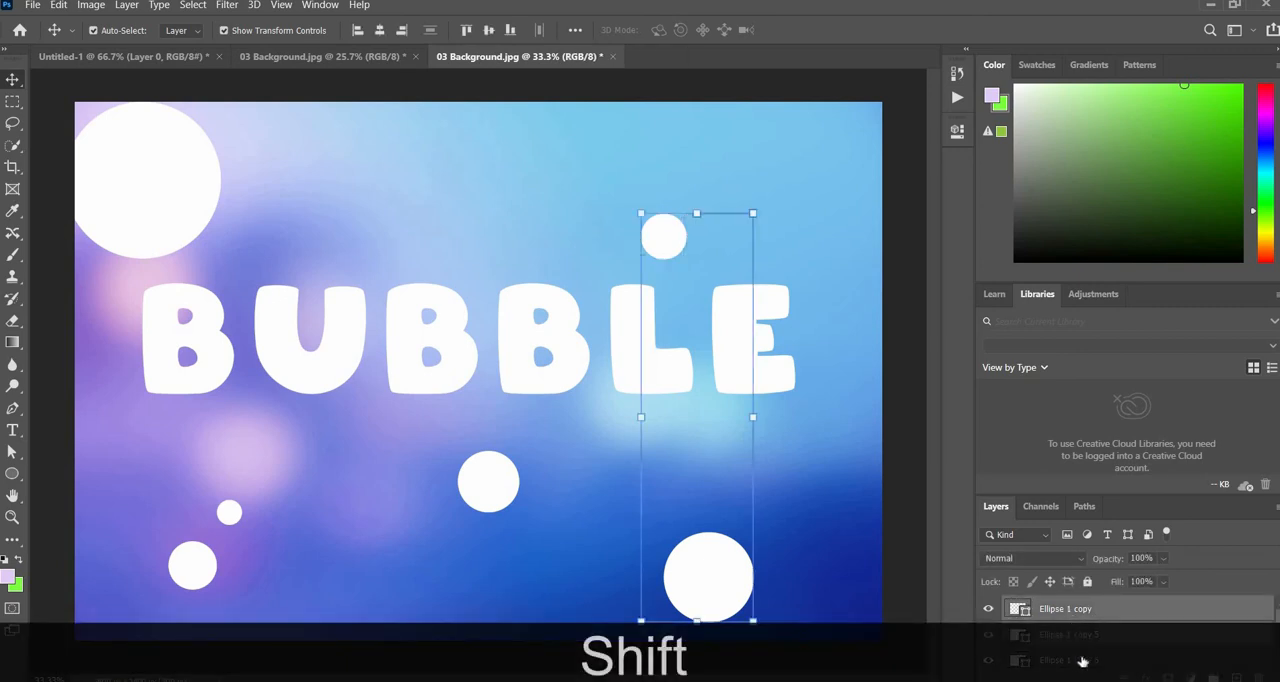
shift+click(1082, 661)
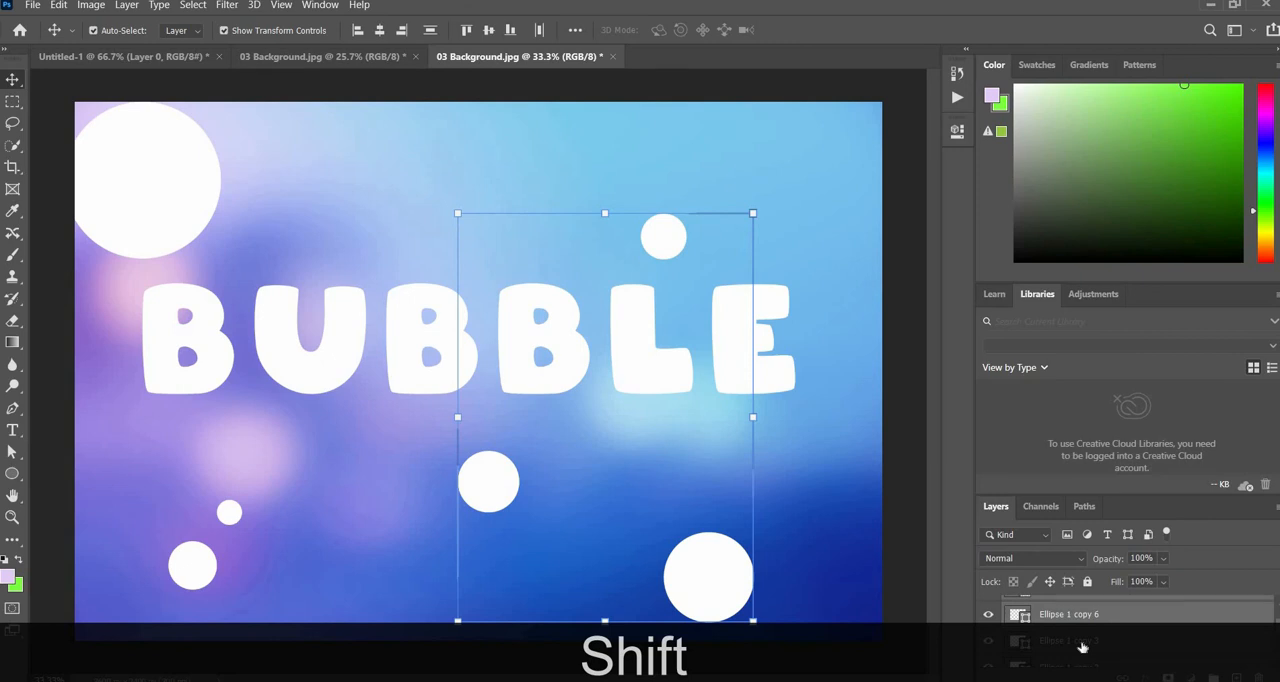
shift+click(1082, 647)
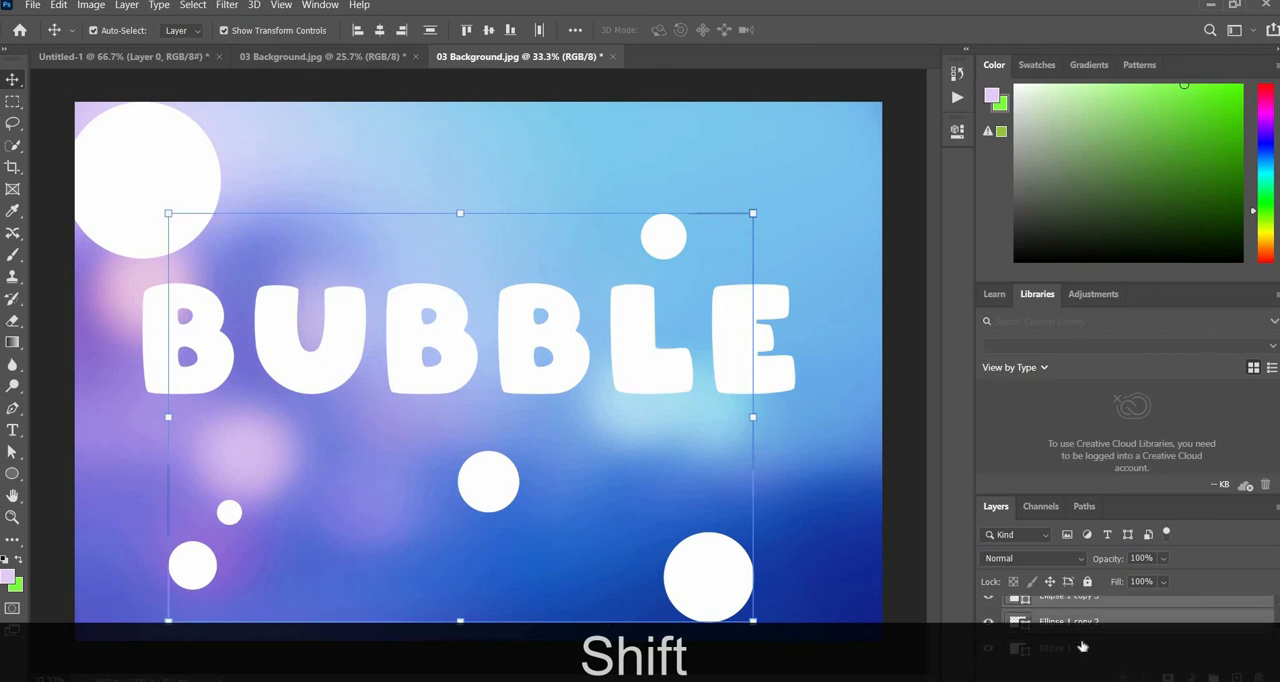
shift+click(1082, 647)
shift+click(1080, 636)
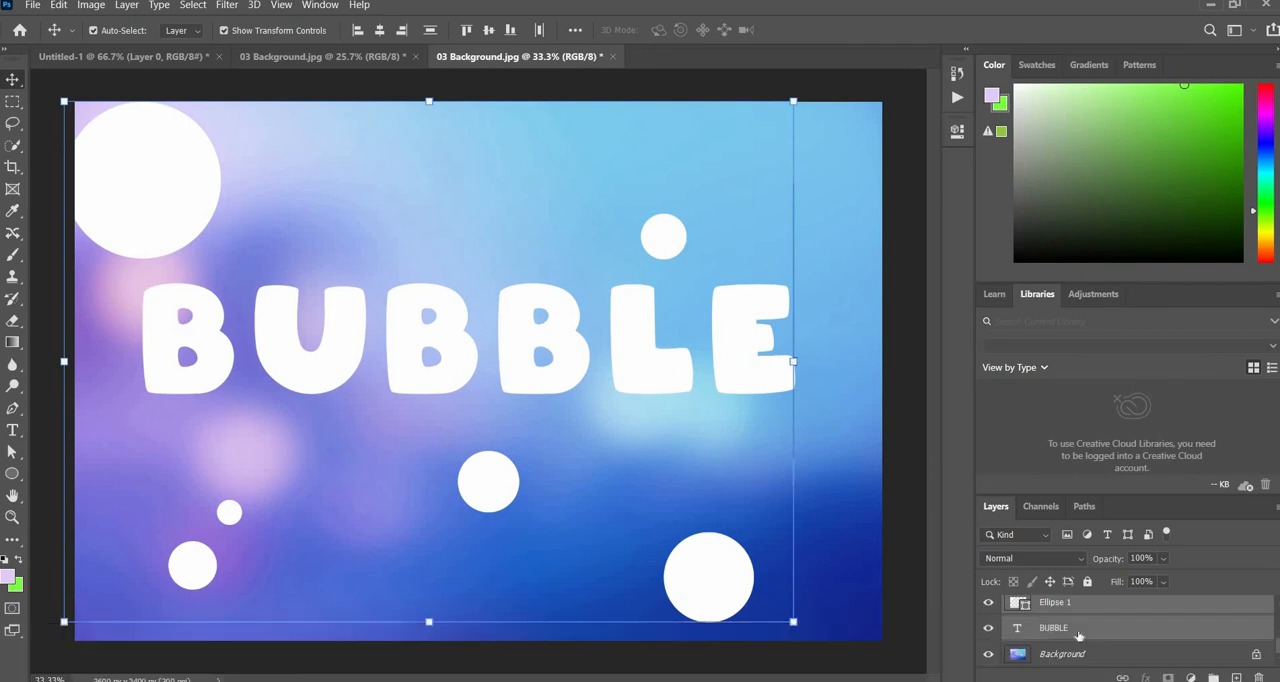
key(ctrl+e)
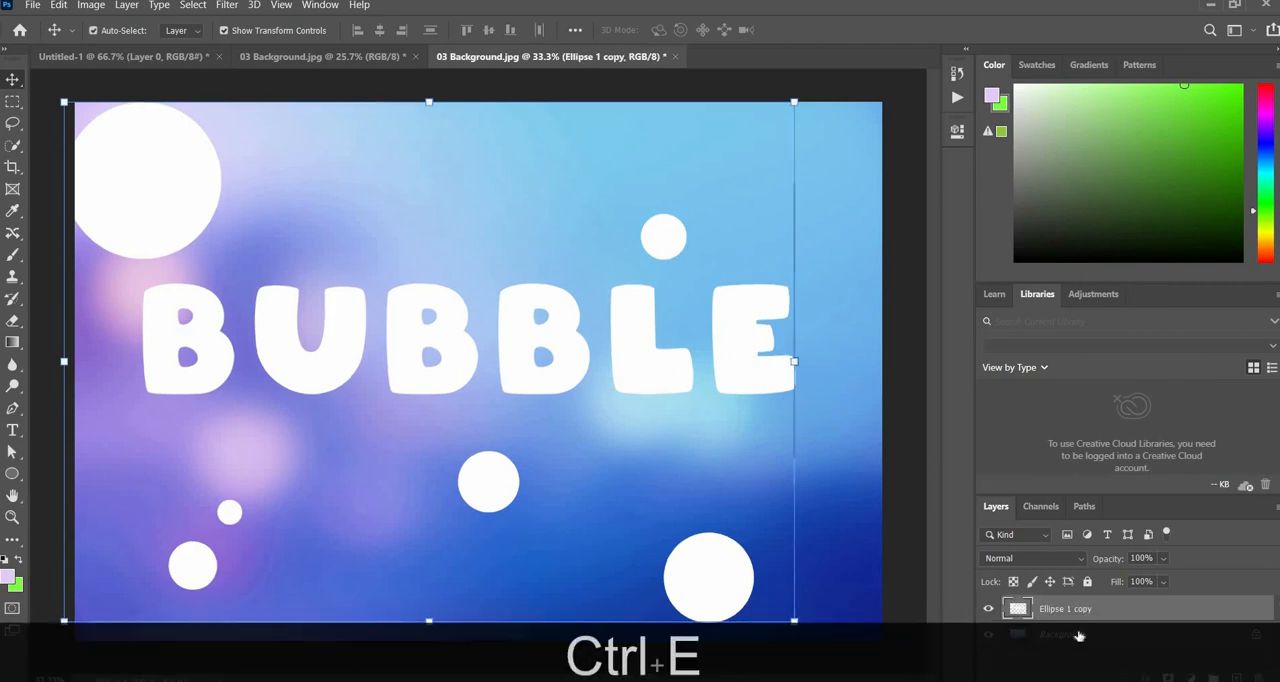
- Run the Bubbles Big Rounded action from the Soap Bubbles by Sko4 set on the merged text-and-circles layer
click(322, 6)
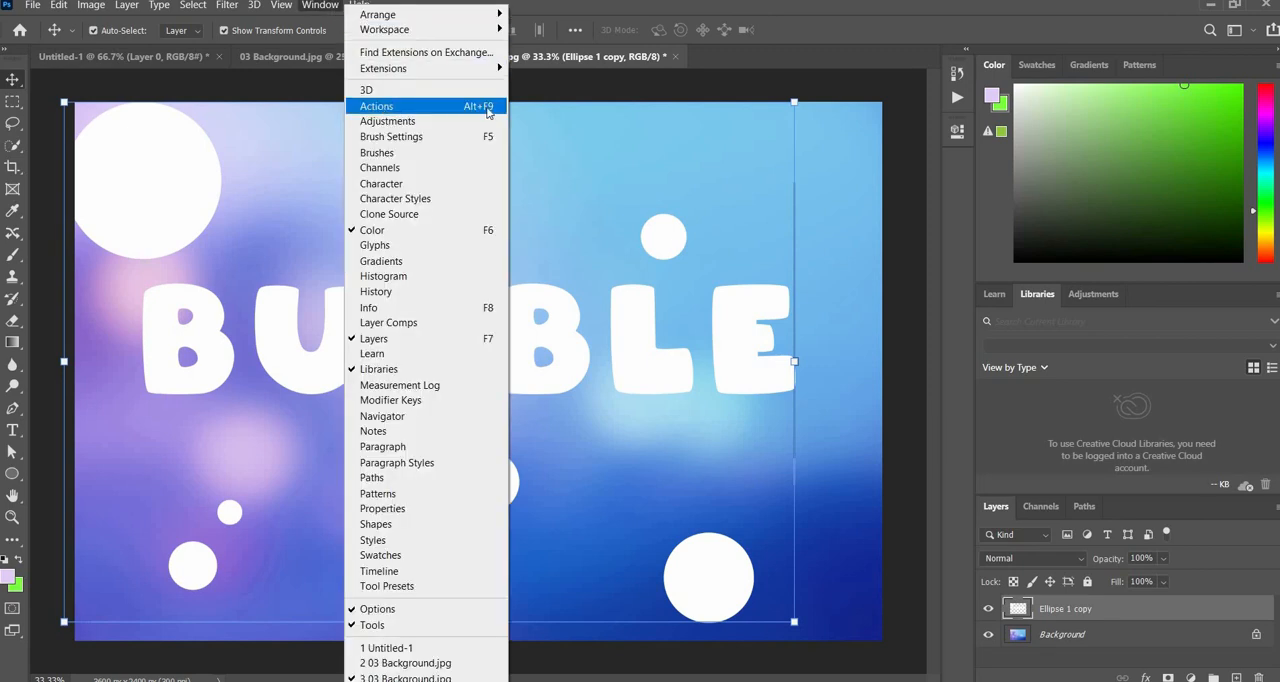
click(430, 106)
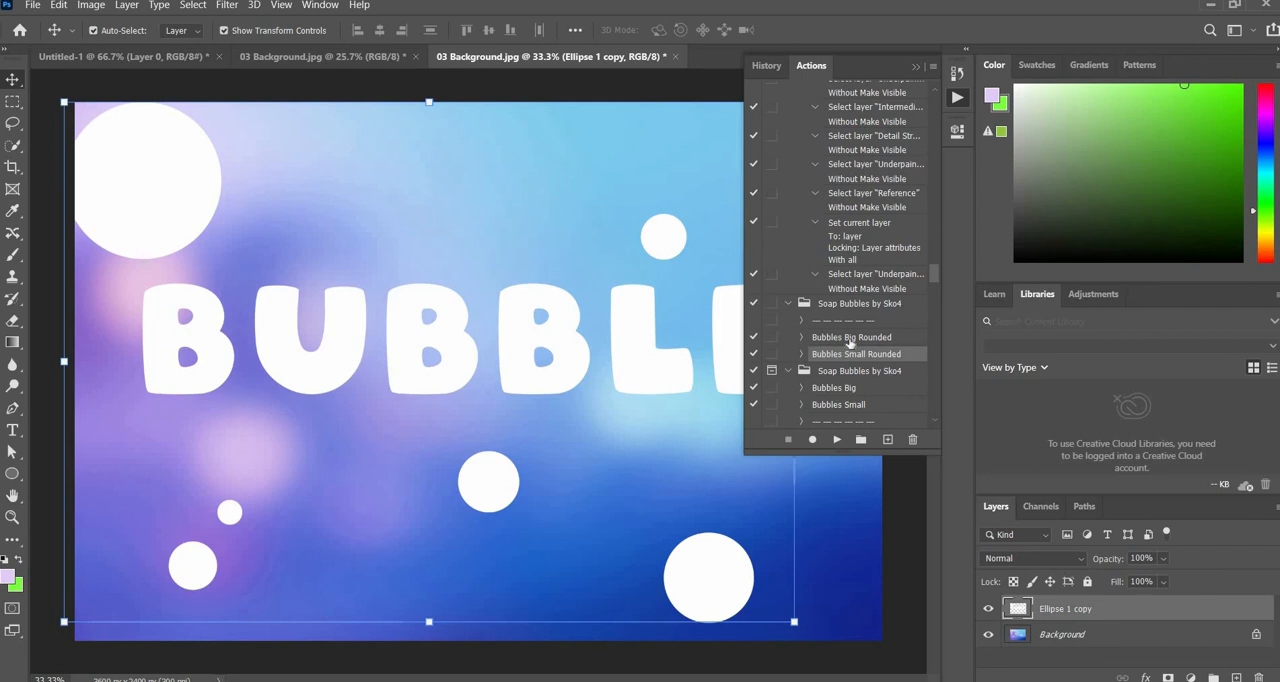
click(850, 340)
click(836, 439)
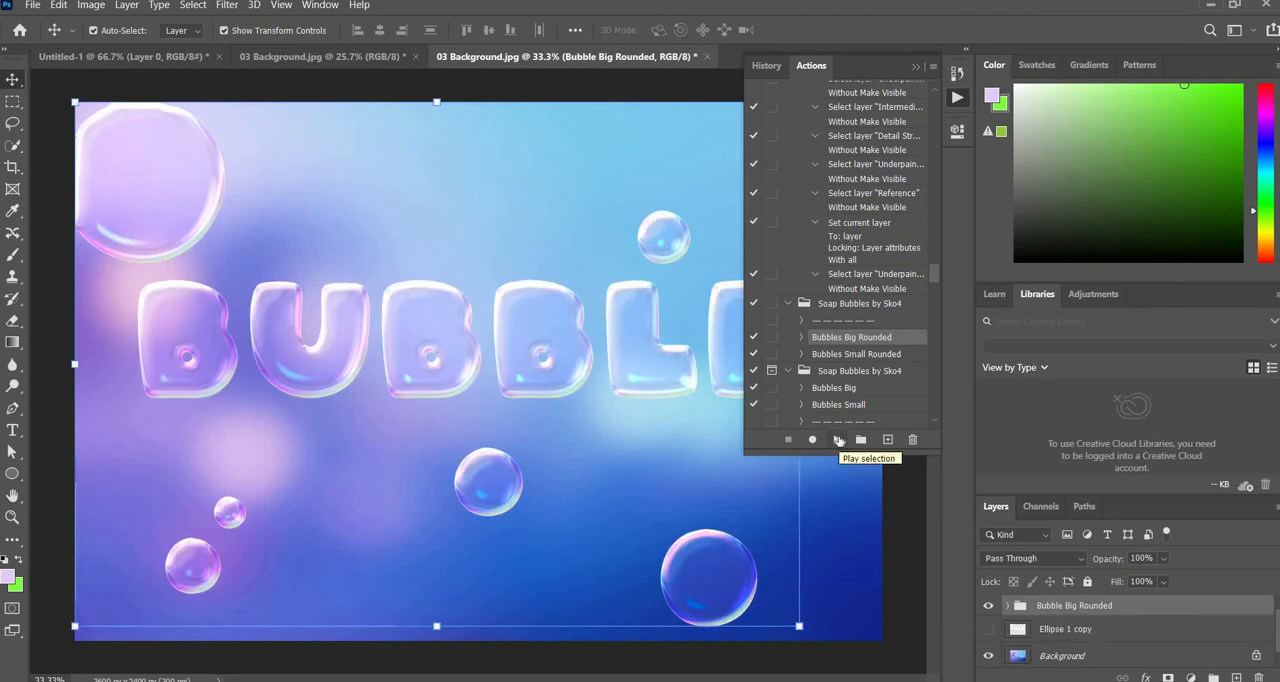
- Draw a circle about 306 px in diameter above the two middle Bs of the text and fill it with white
drag(429, 158, 496, 236)
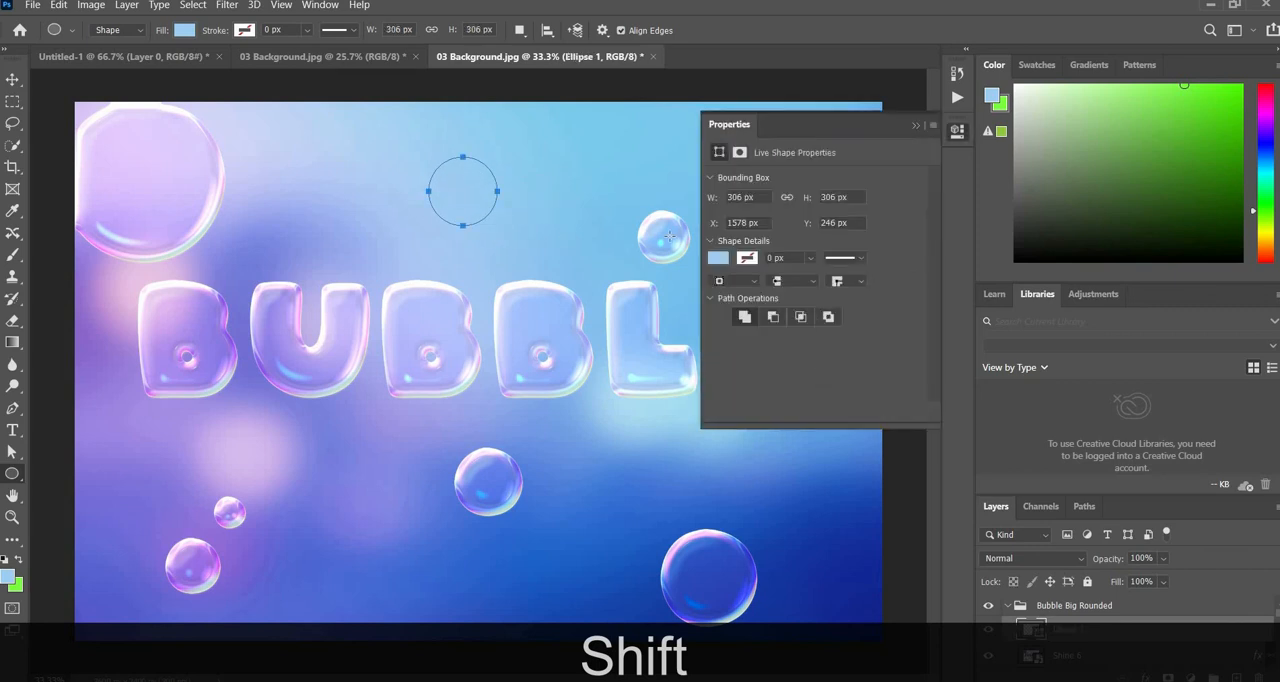
click(716, 260)
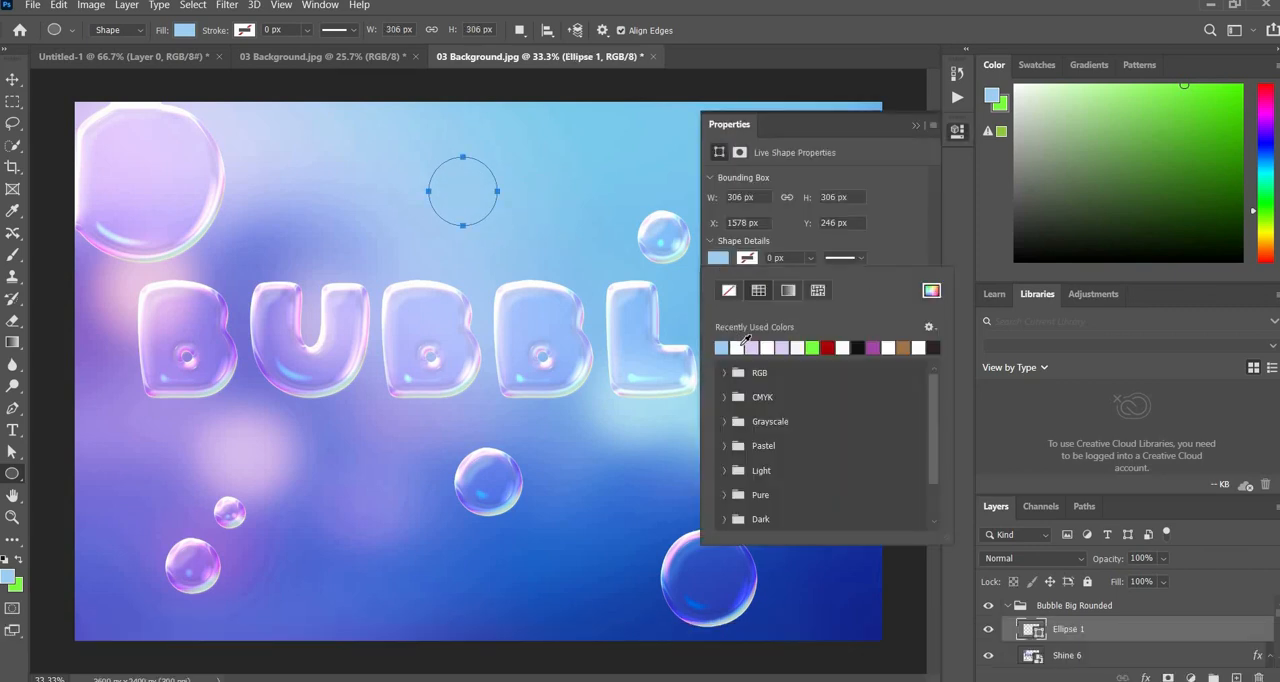
click(721, 347)
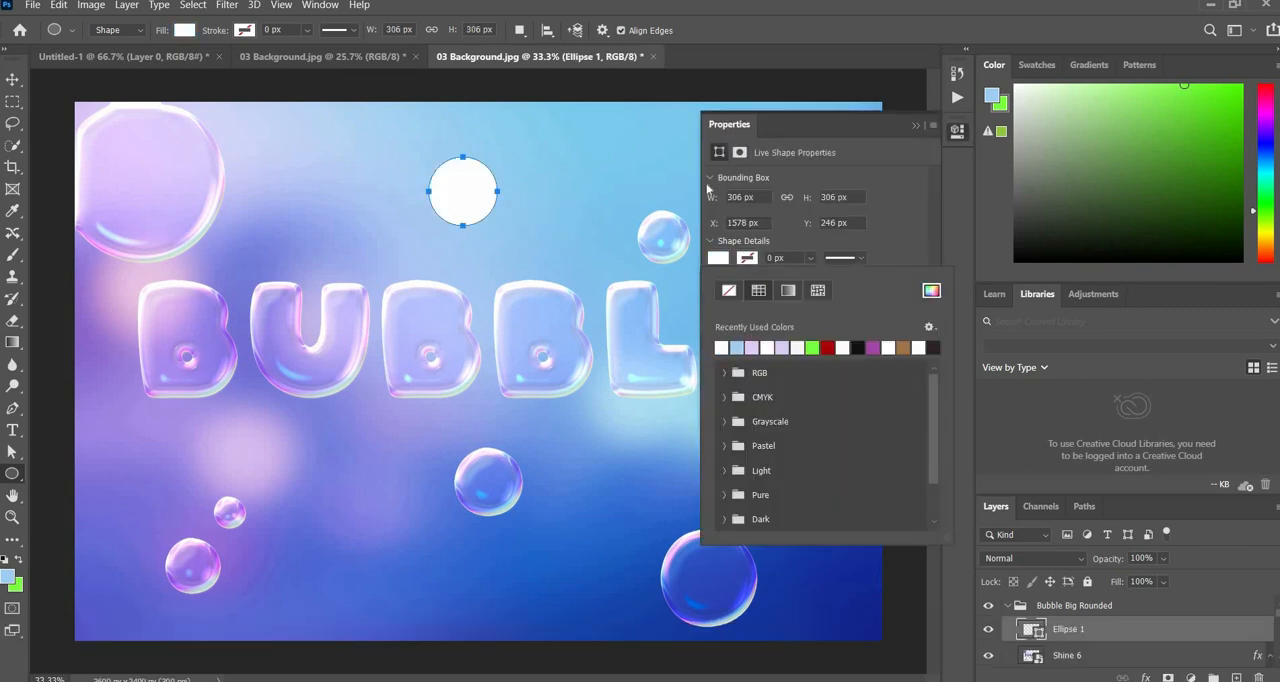
- Bring up the recorded actions for the new white circle
click(321, 6)
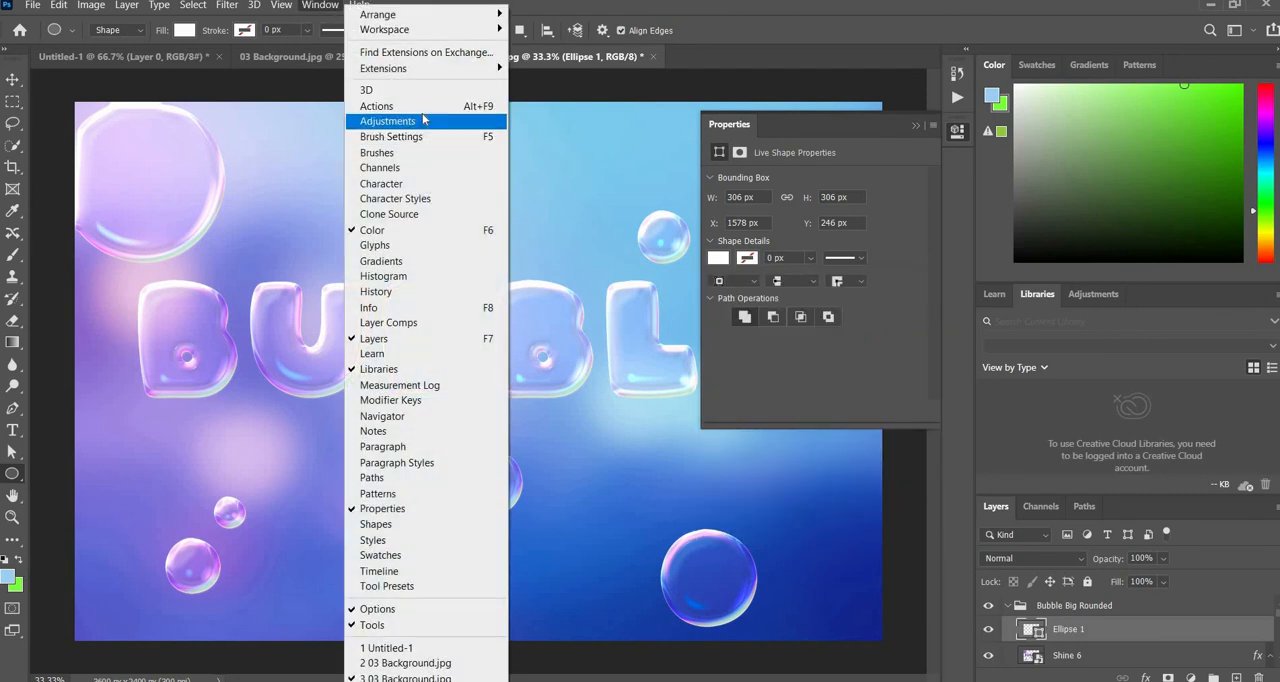
click(481, 108)
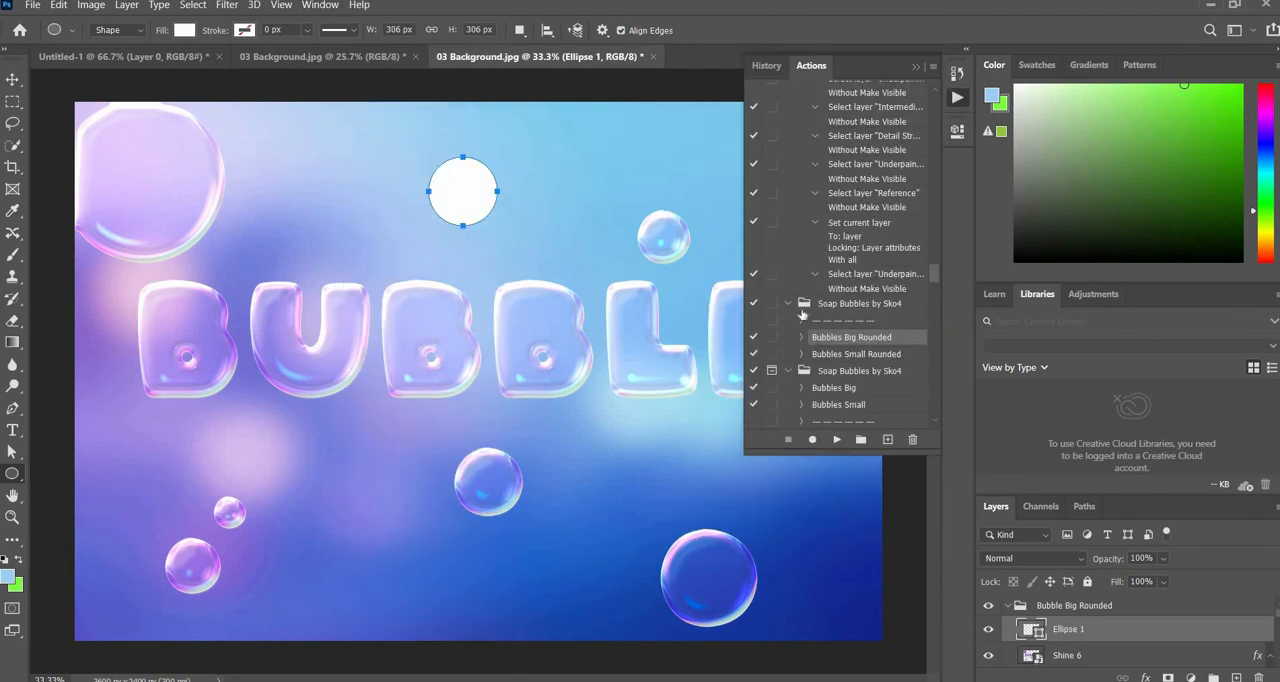